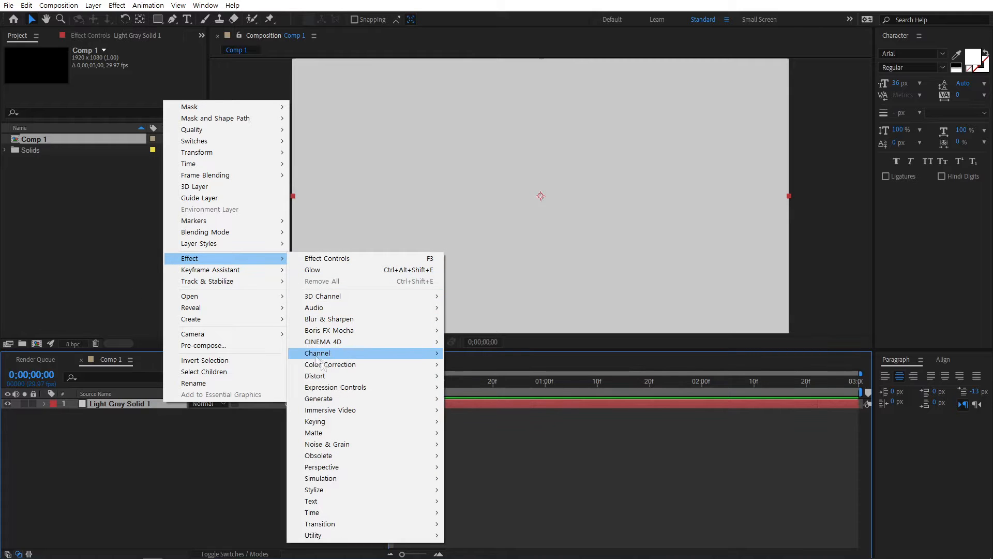
- Apply the Fractal Noise effect to the light gray solid and set its Contrast to 383 and Brightness to 16
{"action": "mouse_move", "coordinate": [412, 446]}
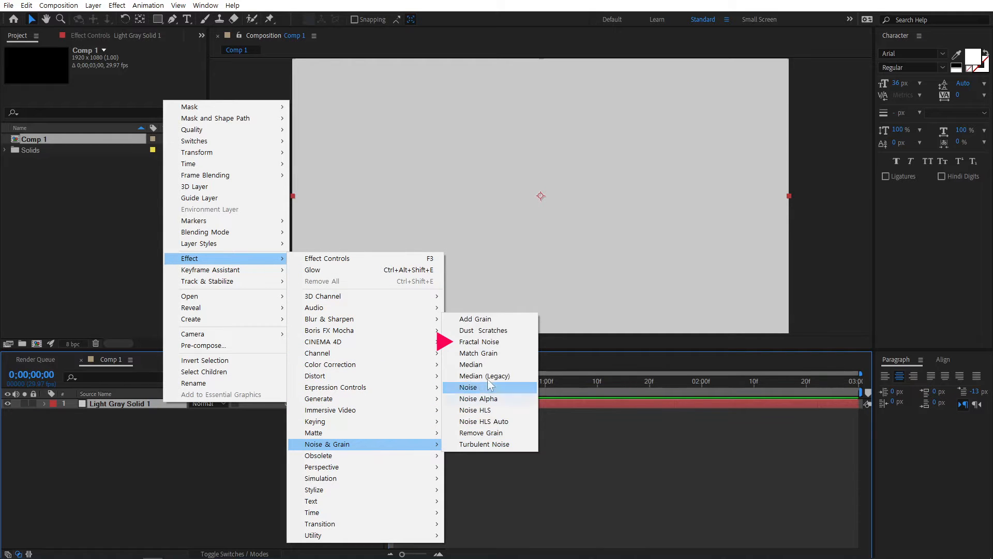
{"action": "left_click", "coordinate": [489, 342]}
{"action": "left_click_drag", "start_coordinate": [399, 386], "coordinate": [382, 398]}
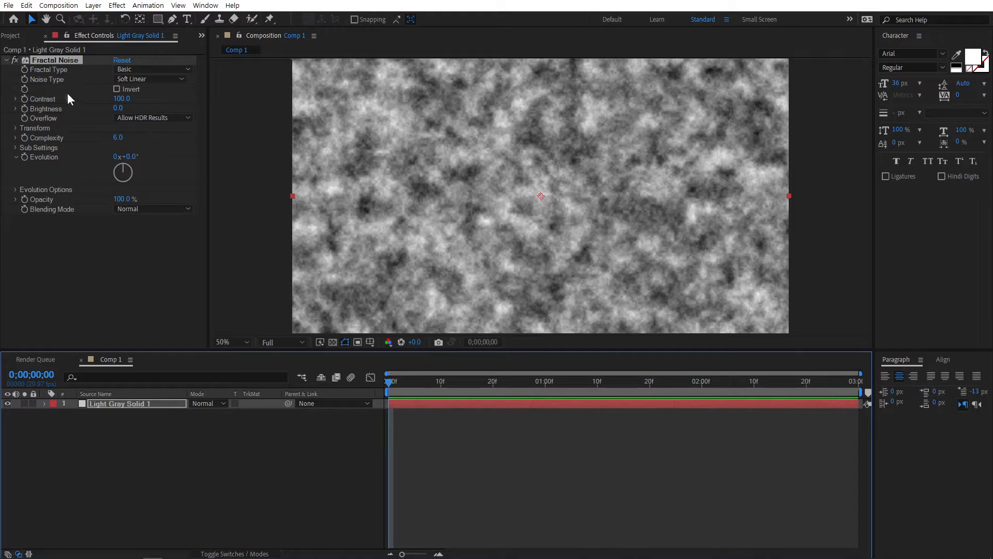
{"action": "left_click_drag", "start_coordinate": [122, 98], "coordinate": [277, 100]}
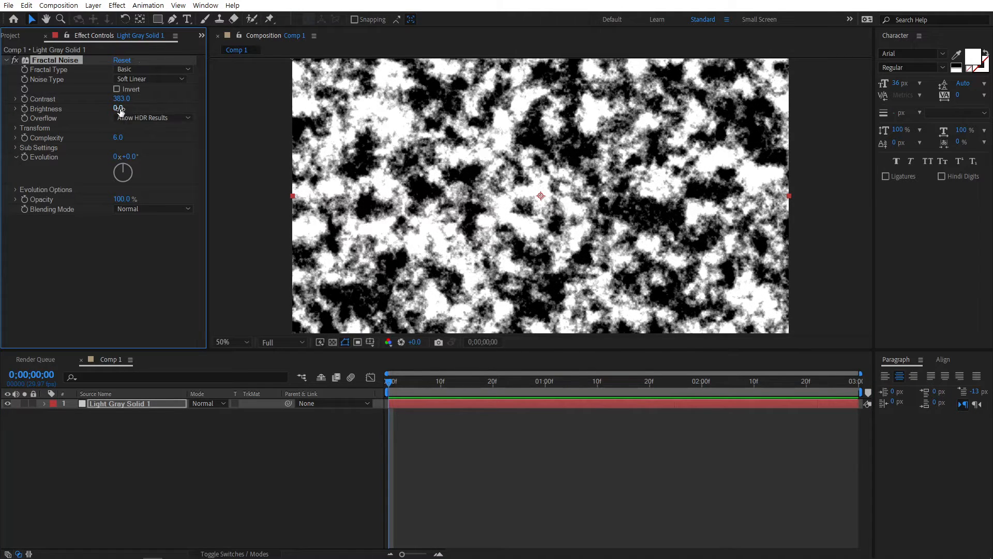
{"action": "left_click_drag", "start_coordinate": [118, 108], "coordinate": [129, 109]}
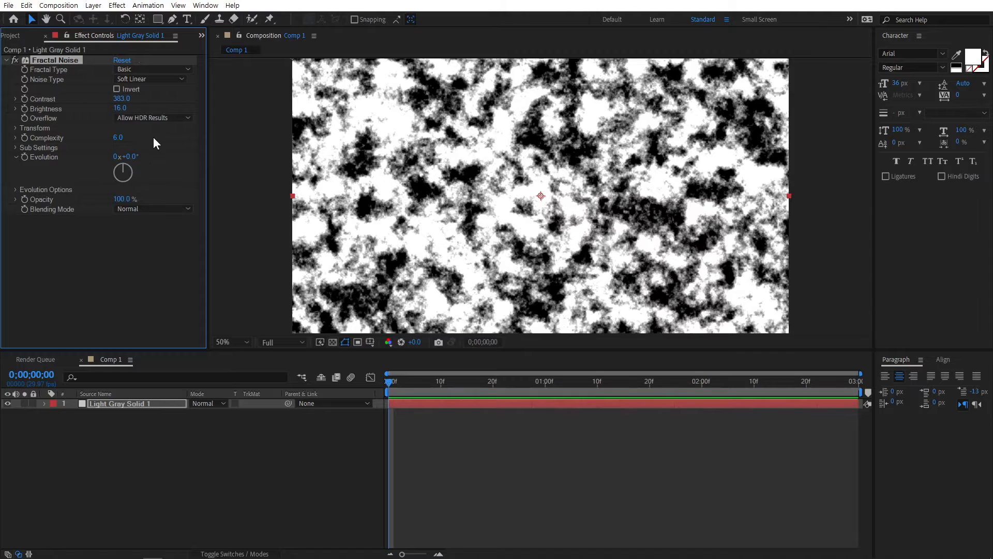
- Disable Uniform Scaling for the noise and set Scale Width to 3756 and Scale Height to 63.9
{"action": "left_click", "coordinate": [15, 128]}
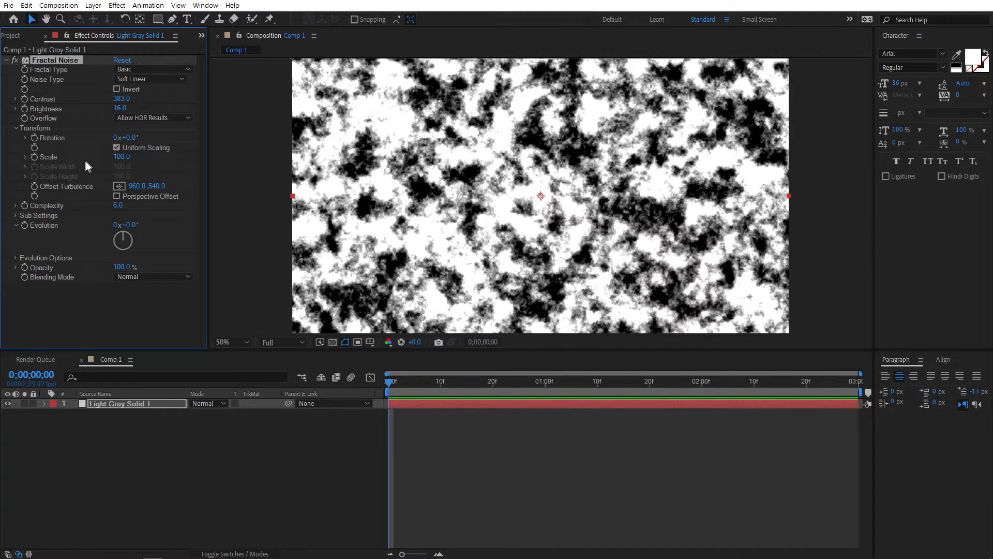
{"action": "left_click", "coordinate": [117, 147]}
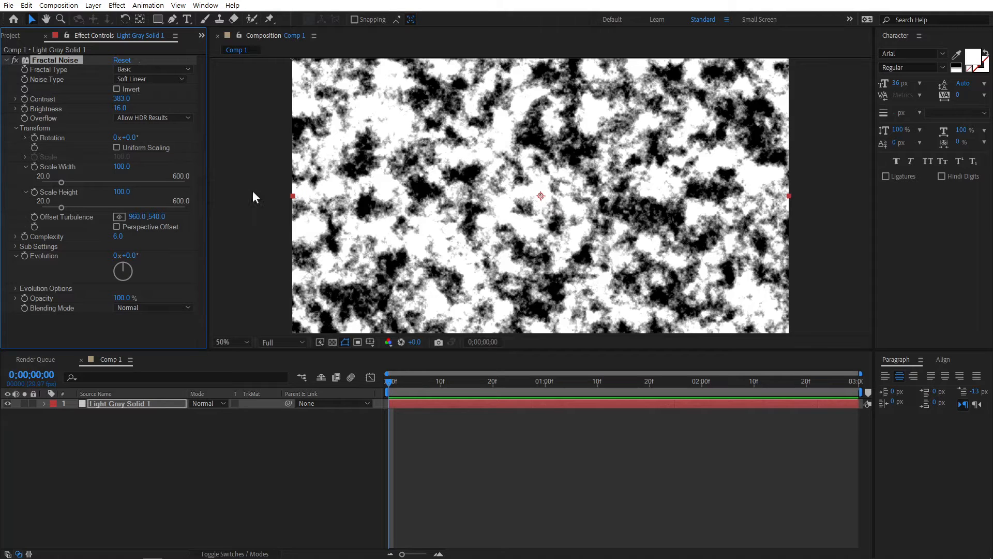
{"action": "left_click_drag", "start_coordinate": [122, 168], "coordinate": [195, 187]}
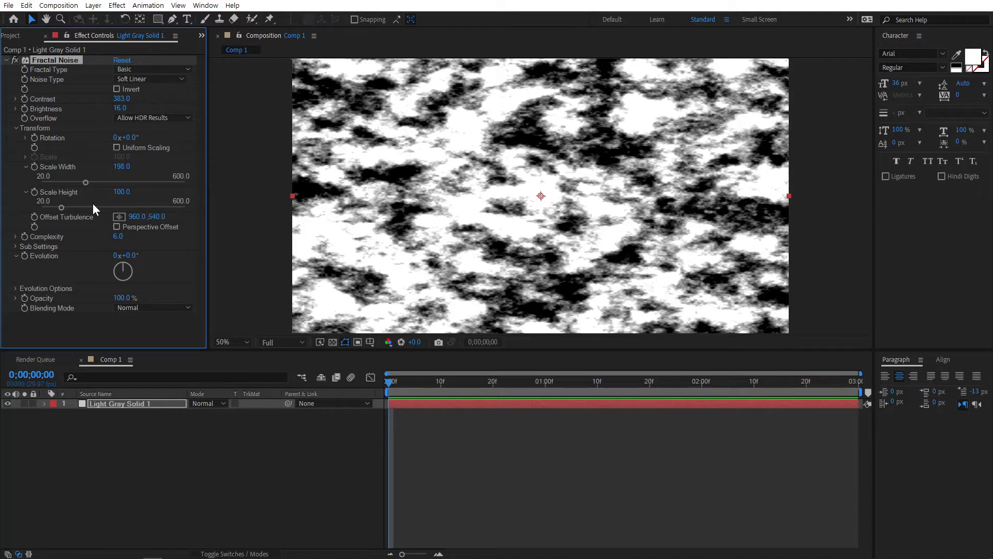
{"action": "left_click_drag", "start_coordinate": [64, 206], "coordinate": [207, 180]}
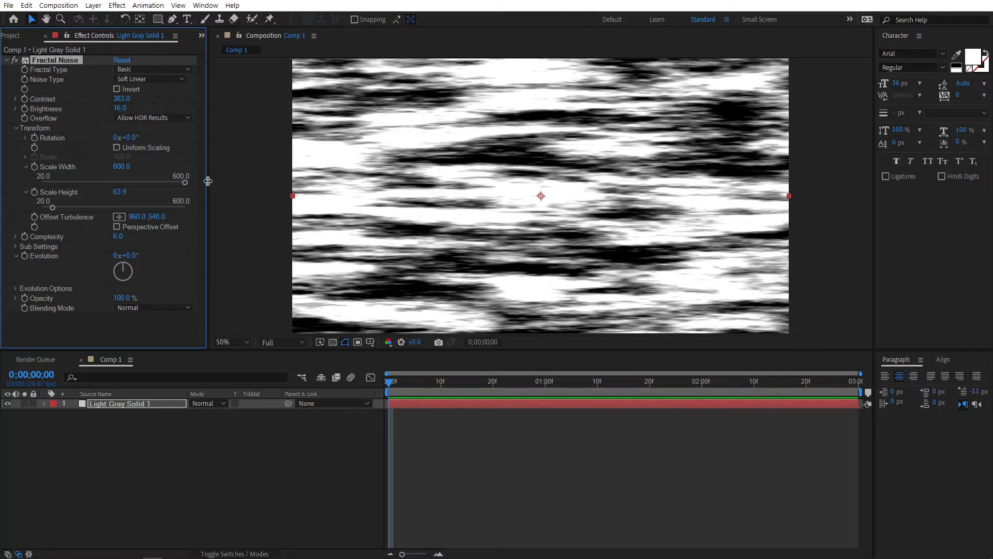
{"action": "left_click_drag", "start_coordinate": [120, 166], "coordinate": [218, 164]}
- Keyframe Offset Turbulence at the first frame and set its X value to 20000 at 0;00;02;29, previewing the motion
{"action": "left_click_drag", "start_coordinate": [397, 371], "coordinate": [709, 391]}
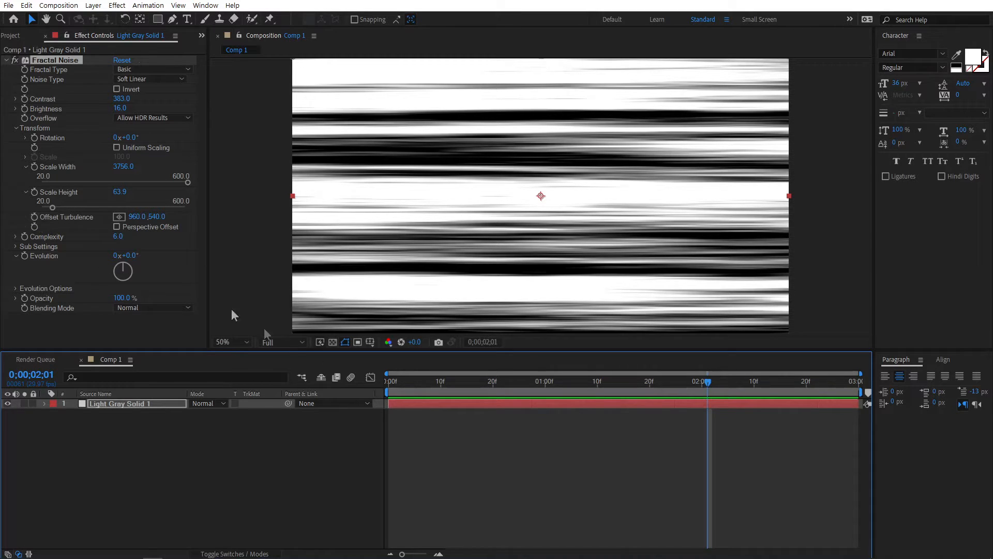
{"action": "key", "text": "Home"}
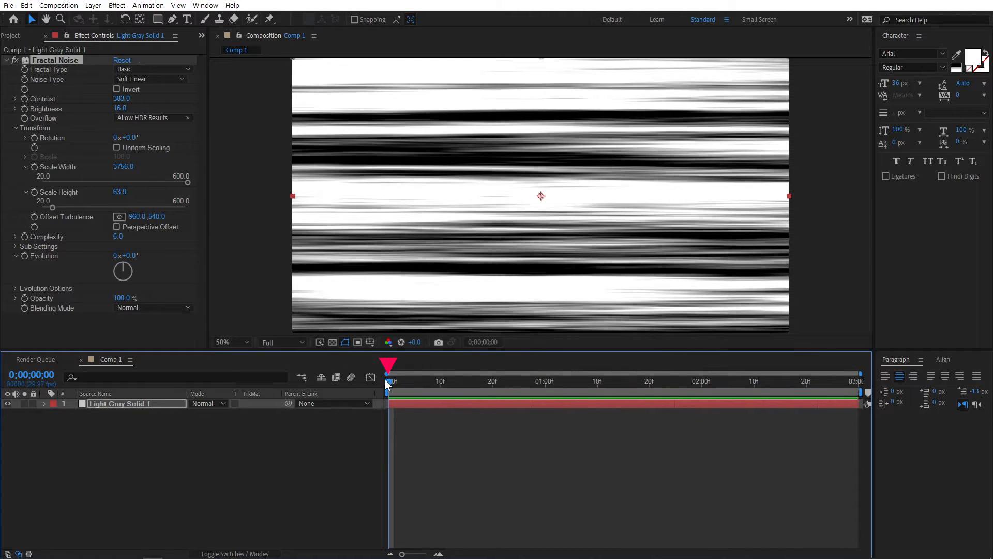
{"action": "left_click", "coordinate": [38, 216]}
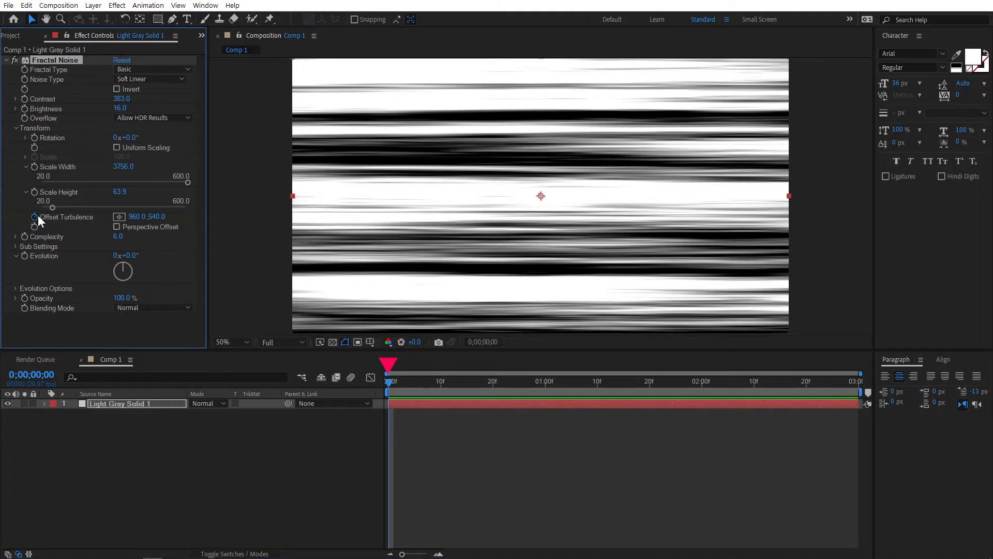
{"action": "left_click", "coordinate": [852, 384]}
{"action": "left_click_drag", "start_coordinate": [138, 216], "coordinate": [273, 223]}
{"action": "mouse_move", "coordinate": [136, 217]}
{"action": "left_mouse_down"}
{"action": "mouse_move", "coordinate": [157, 209]}
{"action": "mouse_move", "coordinate": [130, 222]}
{"action": "left_mouse_up"}
{"action": "left_click", "coordinate": [137, 217]}
{"action": "type", "text": "20000"}
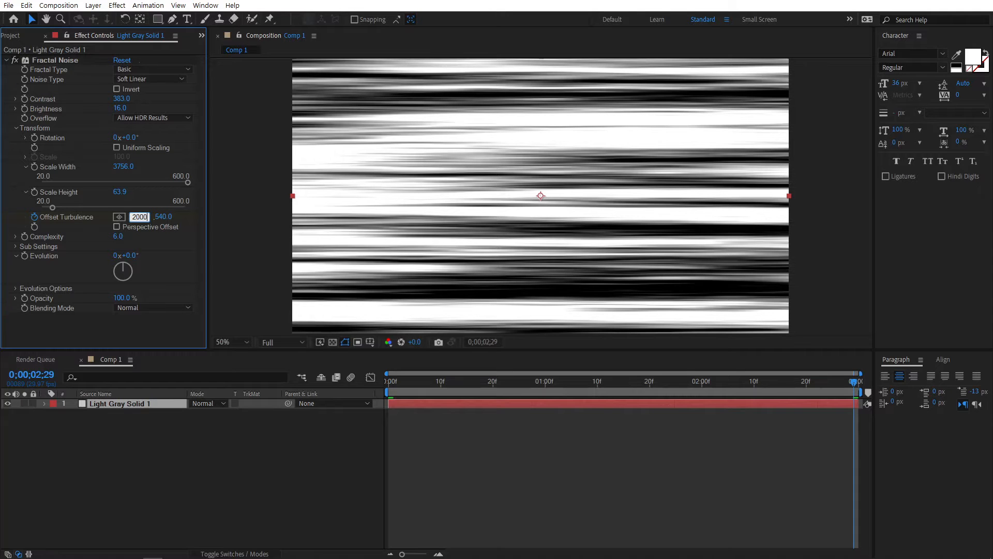
{"action": "key", "text": "Return"}
{"action": "key", "text": "space"}
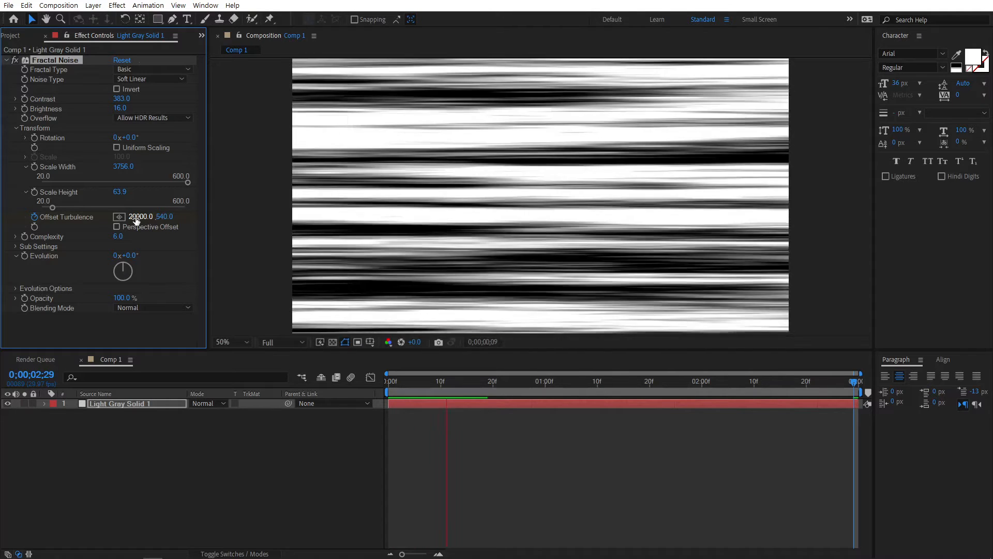
{"action": "key", "text": "space"}
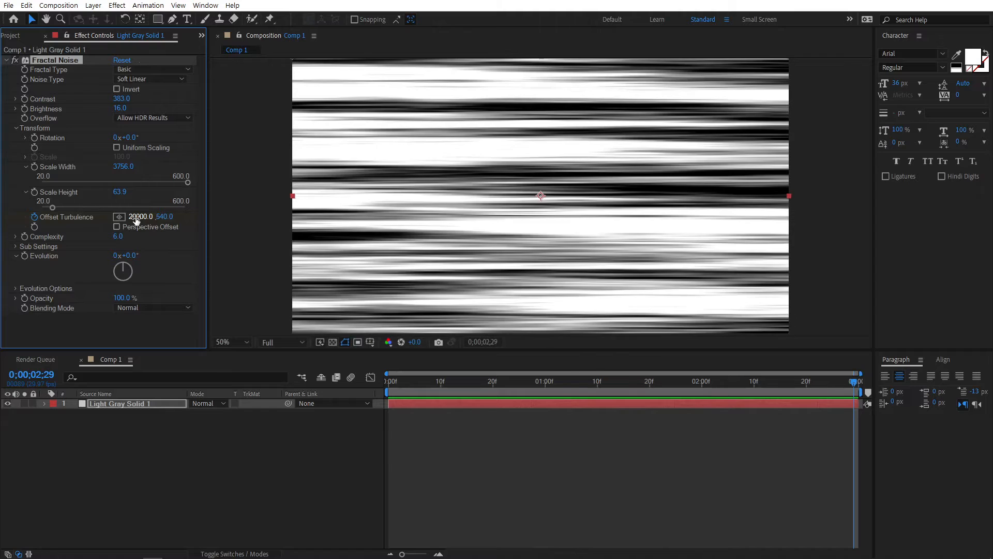
- Drive the Fractal Noise Evolution with the expression time*300 and preview the animation
{"action": "left_click_drag", "start_coordinate": [399, 389], "coordinate": [404, 384]}
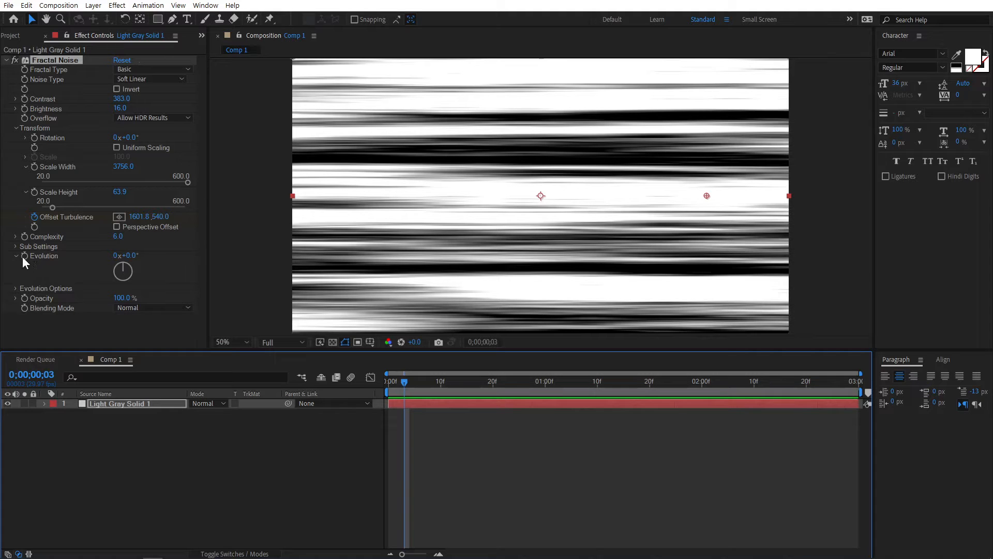
{"action": "left_click_drag", "start_coordinate": [126, 255], "coordinate": [552, 228]}
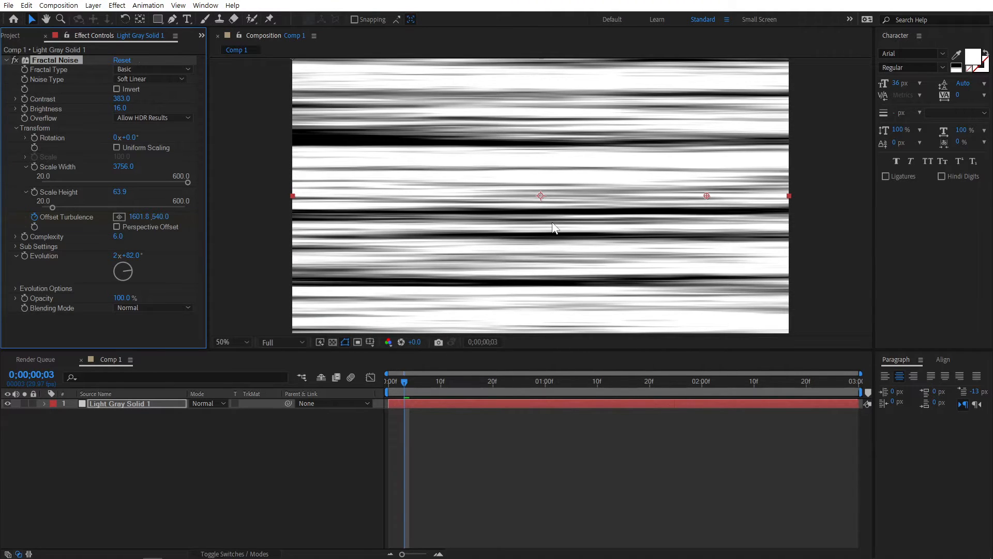
{"action": "left_click", "coordinate": [26, 256], "text": "alt"}
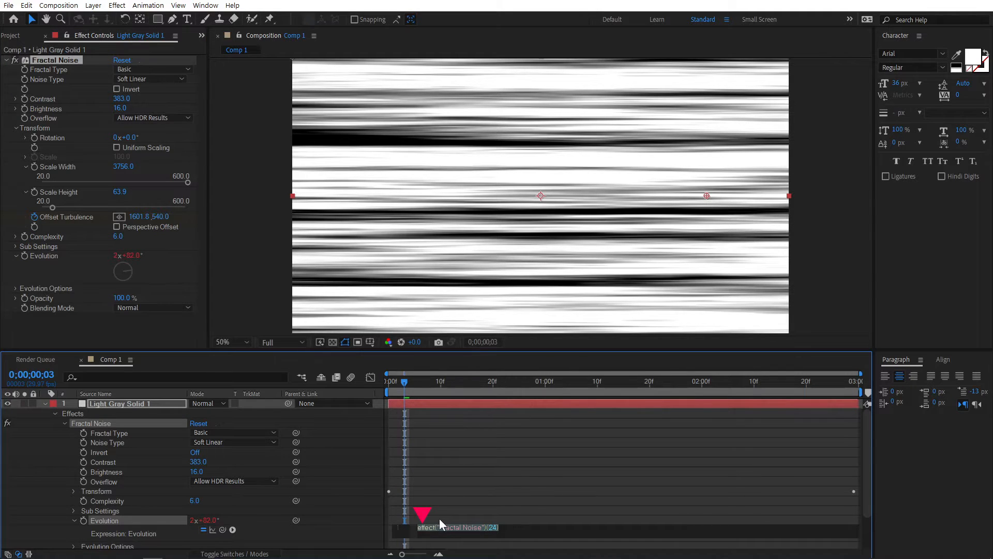
{"action": "type", "text": "tim"}
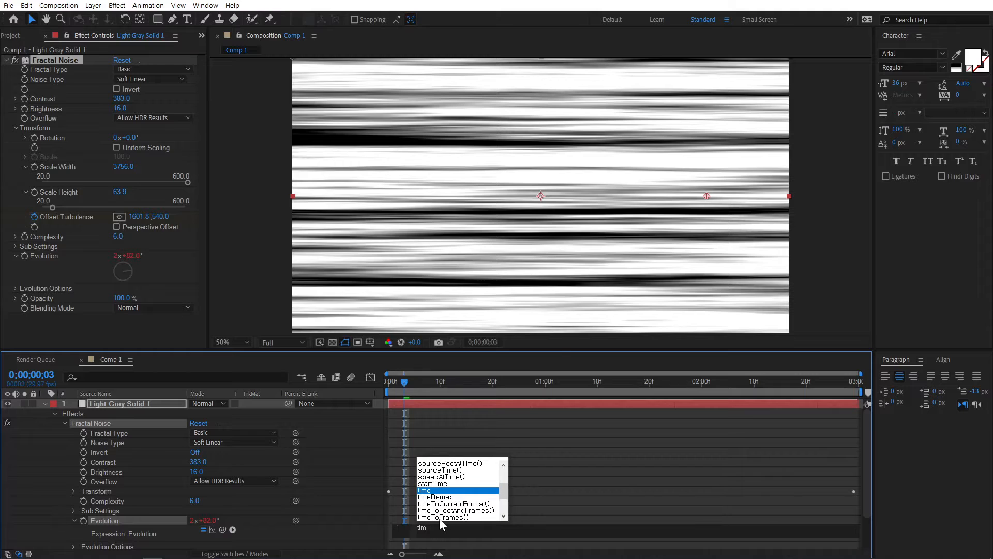
{"action": "type", "text": "e*"}
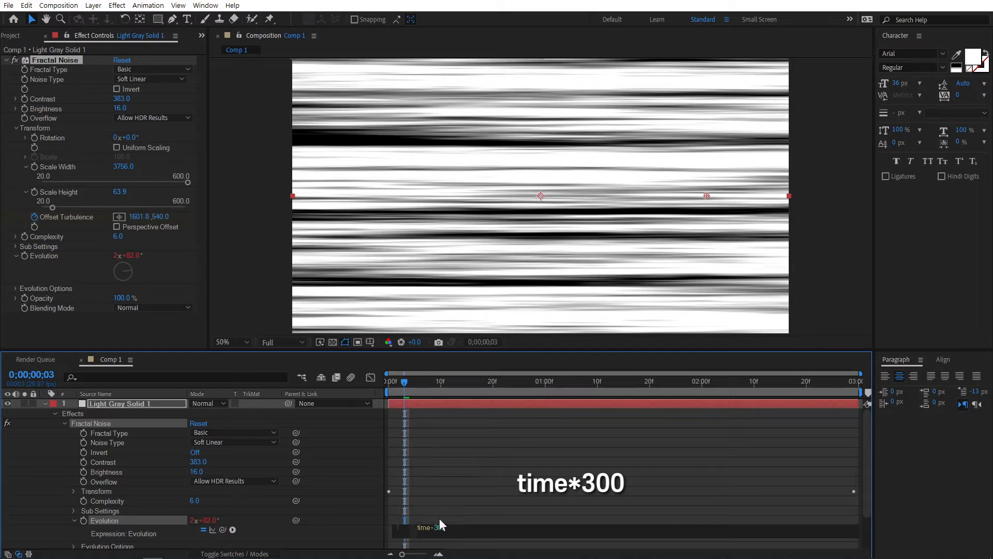
{"action": "key", "text": "KP_Enter"}
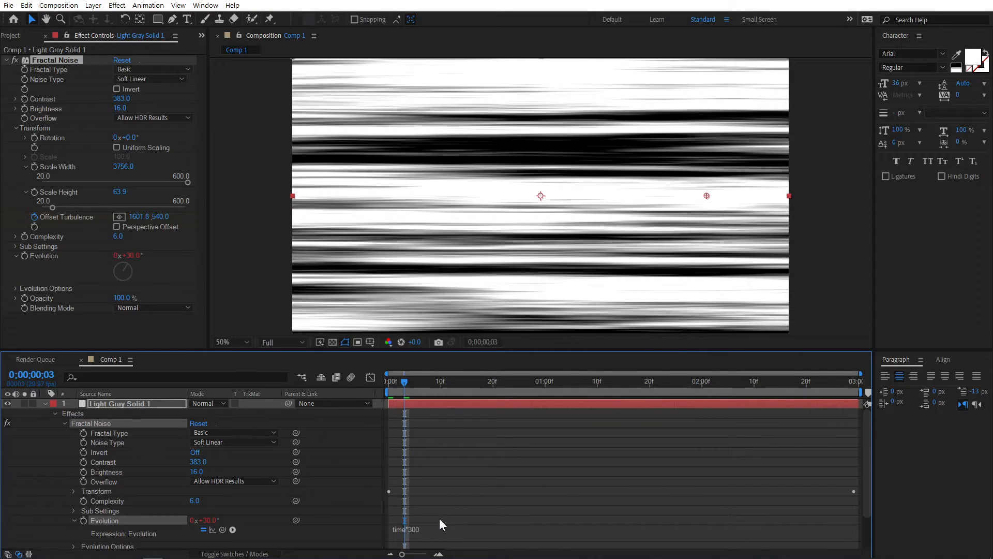
{"action": "key", "text": "space"}
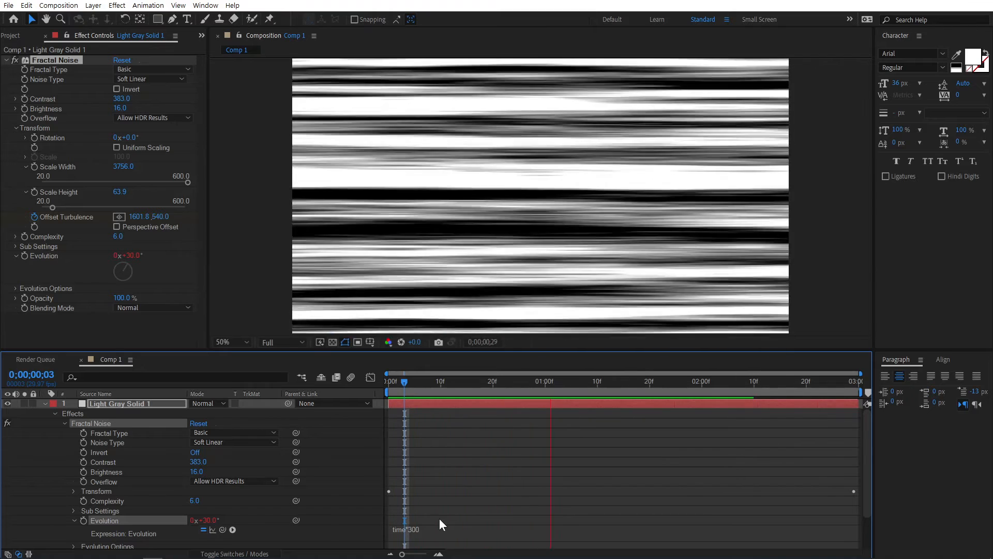
{"action": "key", "text": "space"}
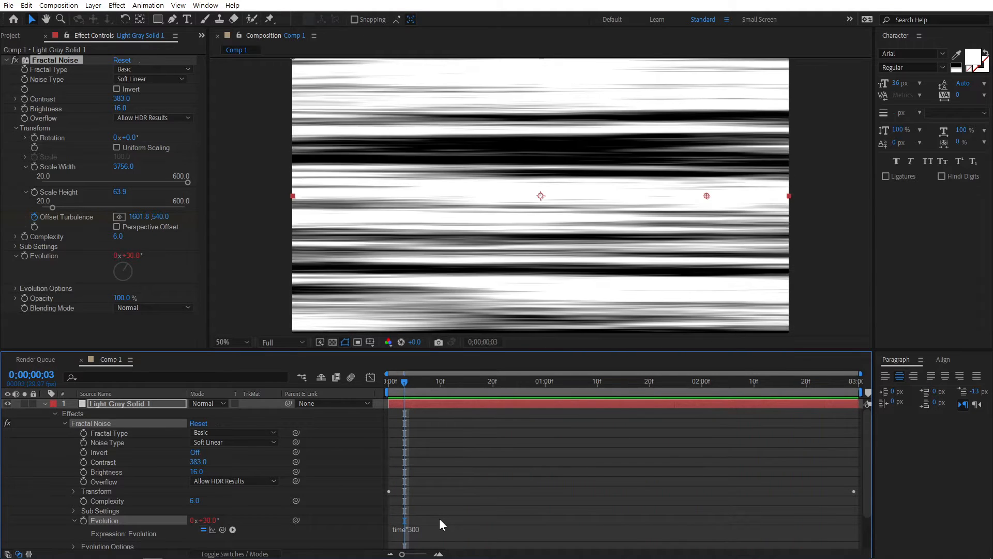
- Collapse the solid layer's properties and the Fractal Noise settings
{"action": "left_click", "coordinate": [46, 402]}
{"action": "left_click", "coordinate": [173, 452]}
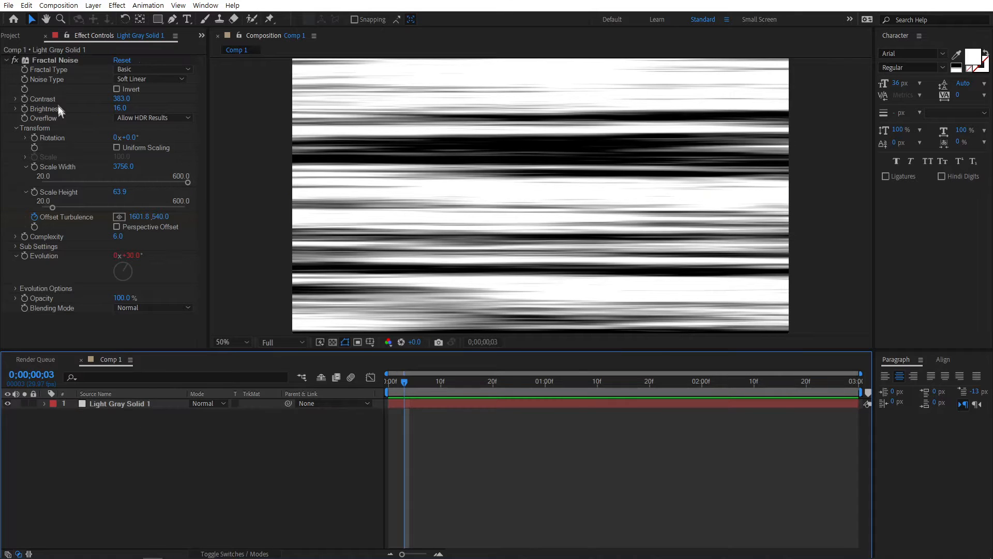
{"action": "left_click", "coordinate": [7, 60]}
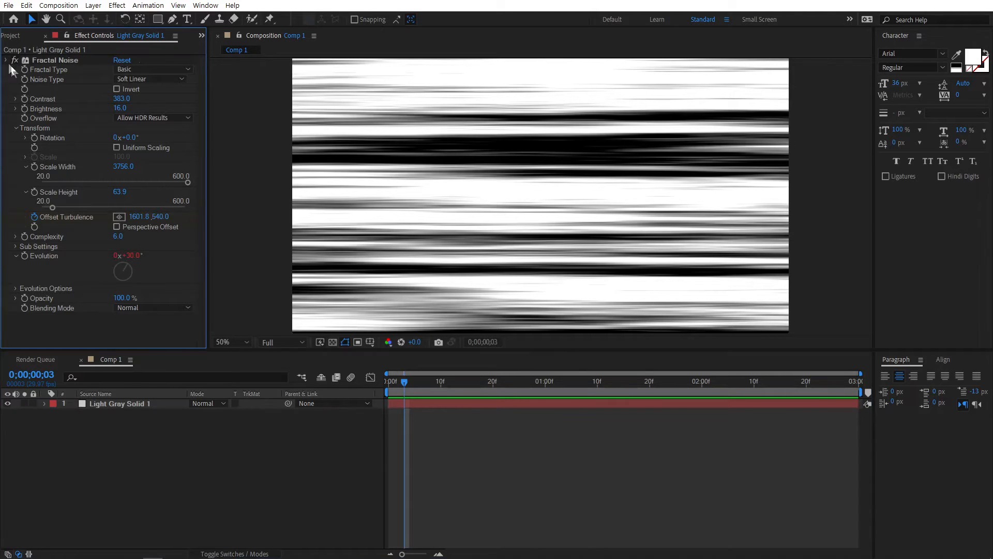
- Add a full-size rectangular mask to the solid and reduce its height to a horizontal band across the middle
{"action": "left_click", "coordinate": [134, 403]}
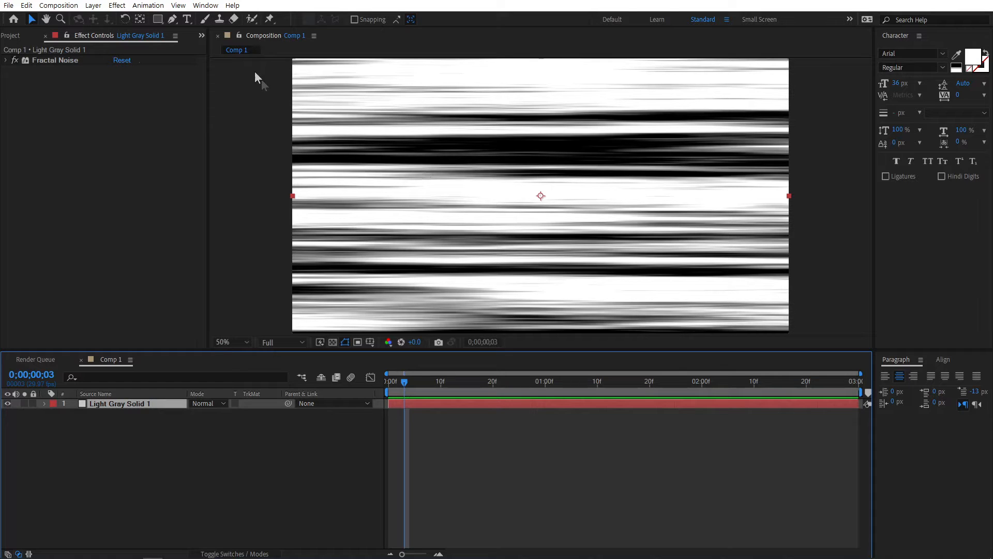
{"action": "left_click", "coordinate": [157, 18]}
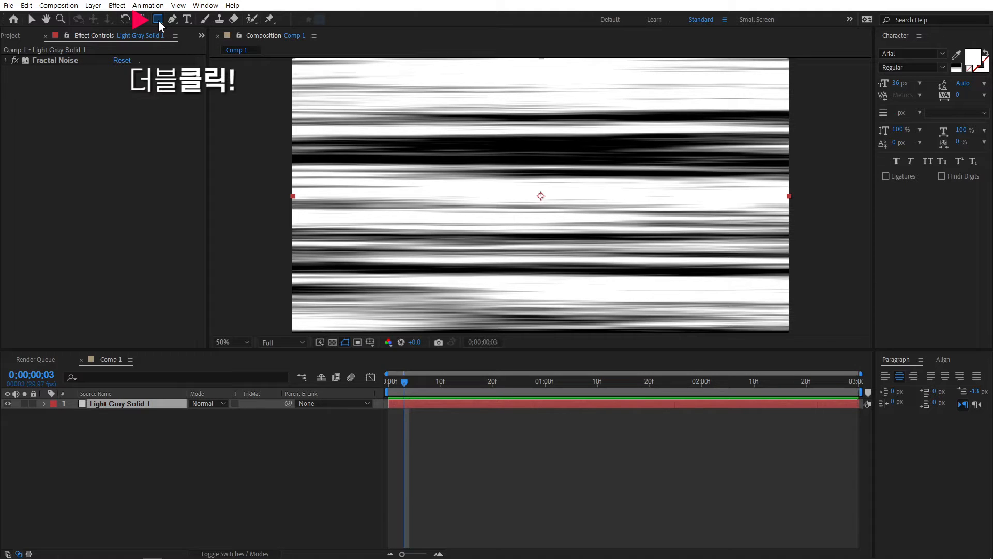
{"action": "double_click", "coordinate": [157, 19]}
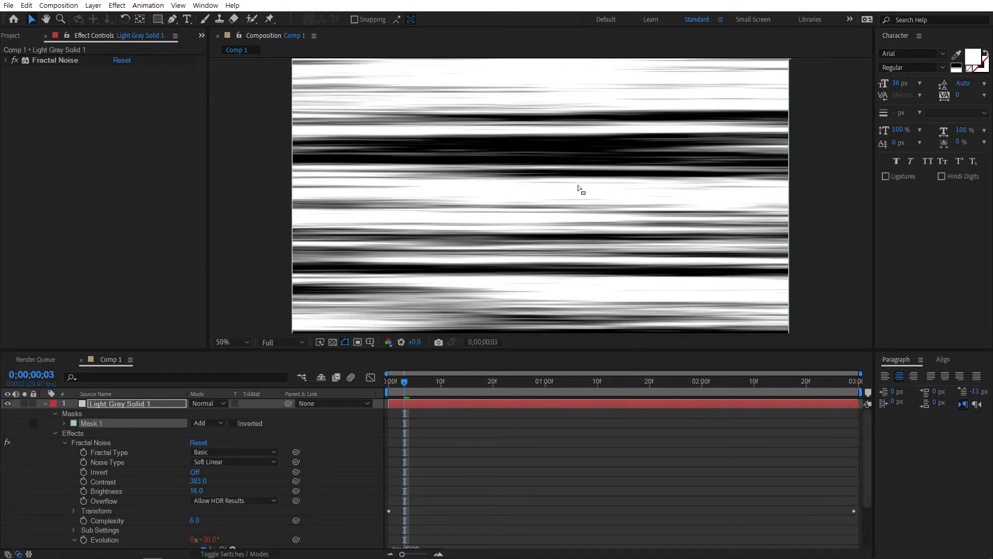
{"action": "key", "text": "comma"}
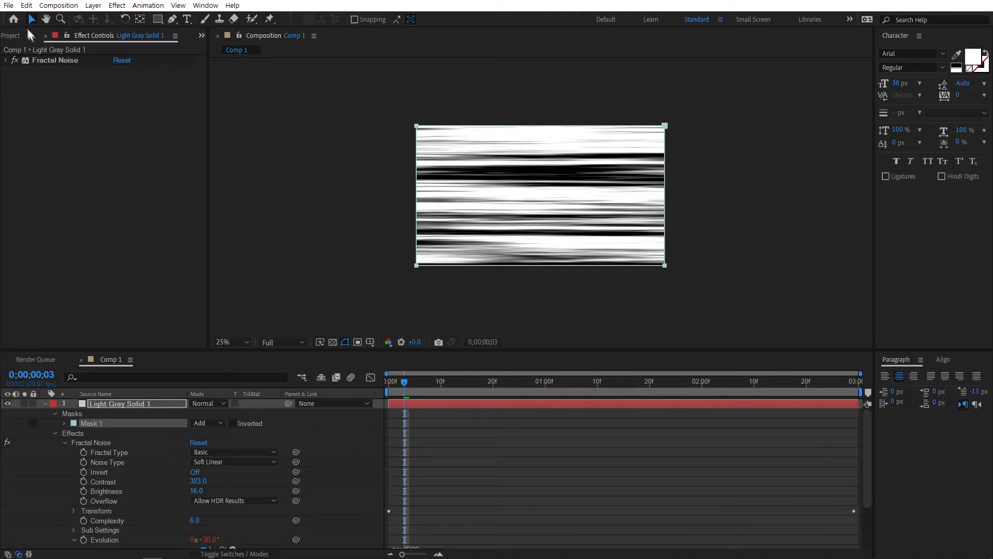
{"action": "double_click", "coordinate": [416, 126]}
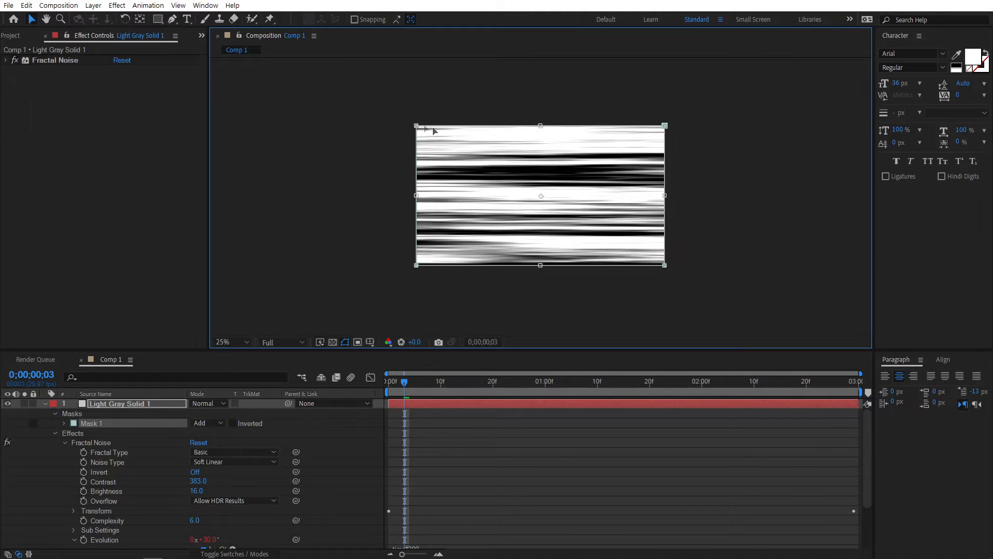
{"action": "left_click_drag", "start_coordinate": [540, 126], "coordinate": [540, 182]}
{"action": "left_click_drag", "start_coordinate": [541, 265], "coordinate": [542, 222]}
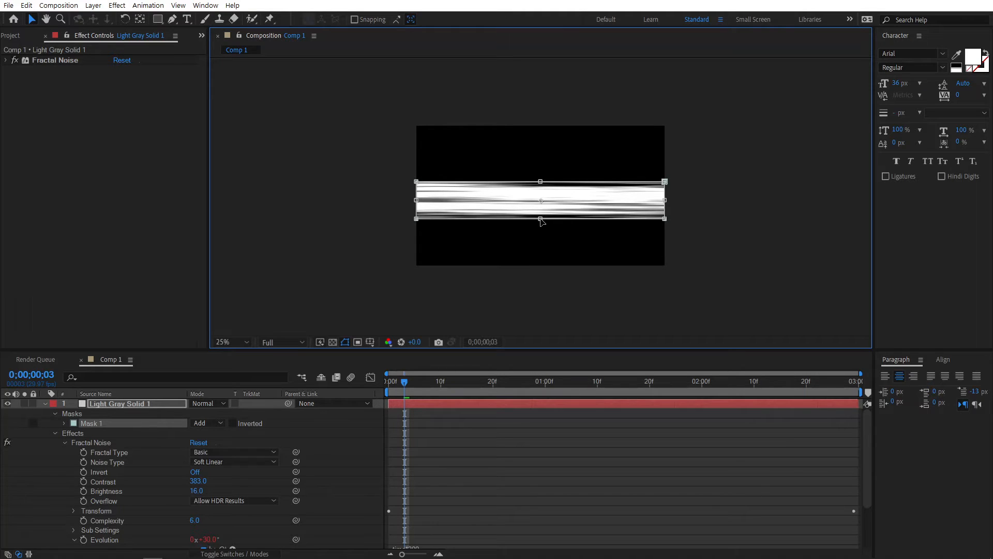
- Show the title/action safe guides and adjust the mask's upper and lower edges to center the band vertically
{"action": "left_click", "coordinate": [371, 342]}
{"action": "left_click", "coordinate": [408, 355]}
{"action": "key", "text": "period"}
{"action": "left_click_drag", "start_coordinate": [540, 167], "coordinate": [540, 162]}
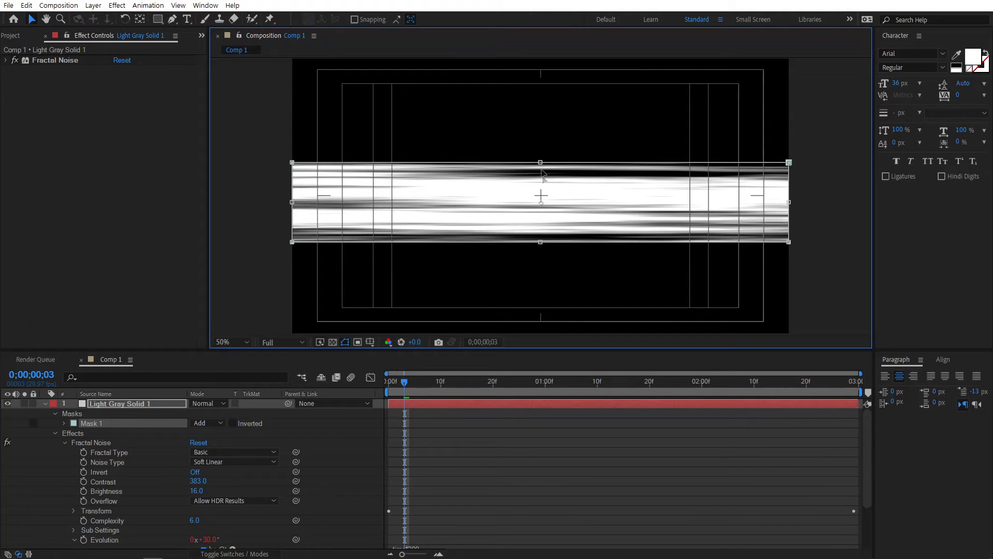
{"action": "left_click_drag", "start_coordinate": [540, 243], "coordinate": [544, 228]}
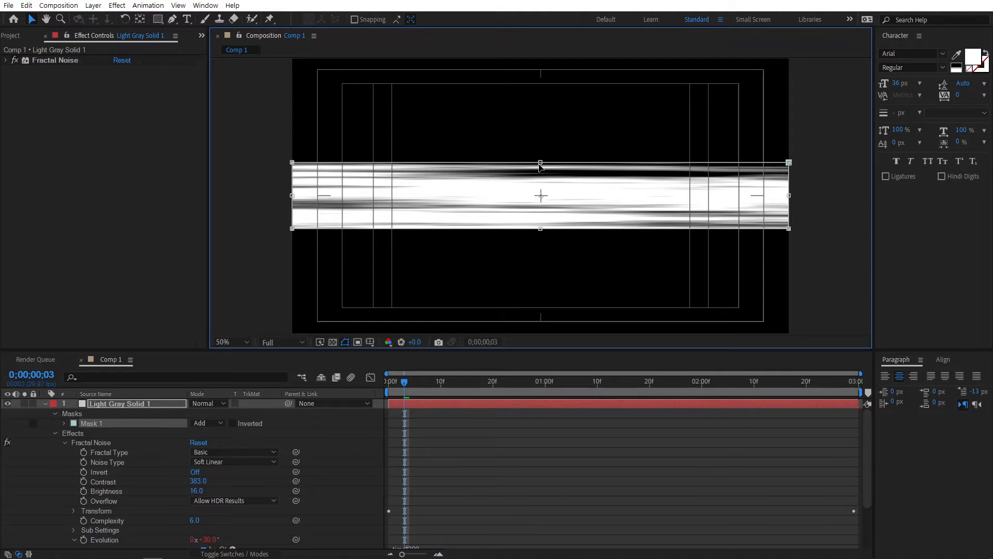
{"action": "left_click_drag", "start_coordinate": [540, 162], "coordinate": [541, 166]}
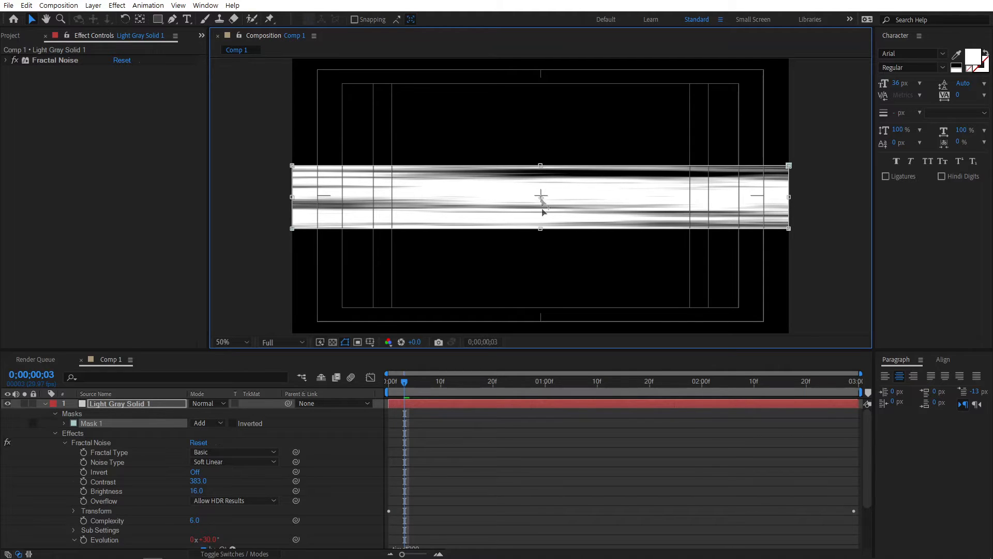
{"action": "left_click_drag", "start_coordinate": [541, 228], "coordinate": [541, 224]}
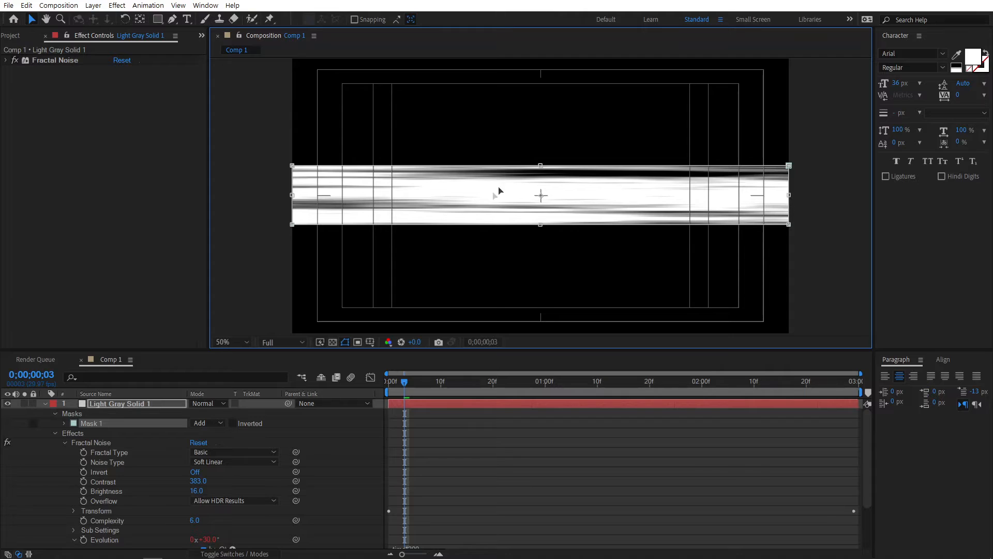
- Narrow the band mask from both ends so it stays centered between the side guides, and scrub to 0;00;01;14 to check it
{"action": "left_click_drag", "start_coordinate": [788, 195], "coordinate": [701, 204]}
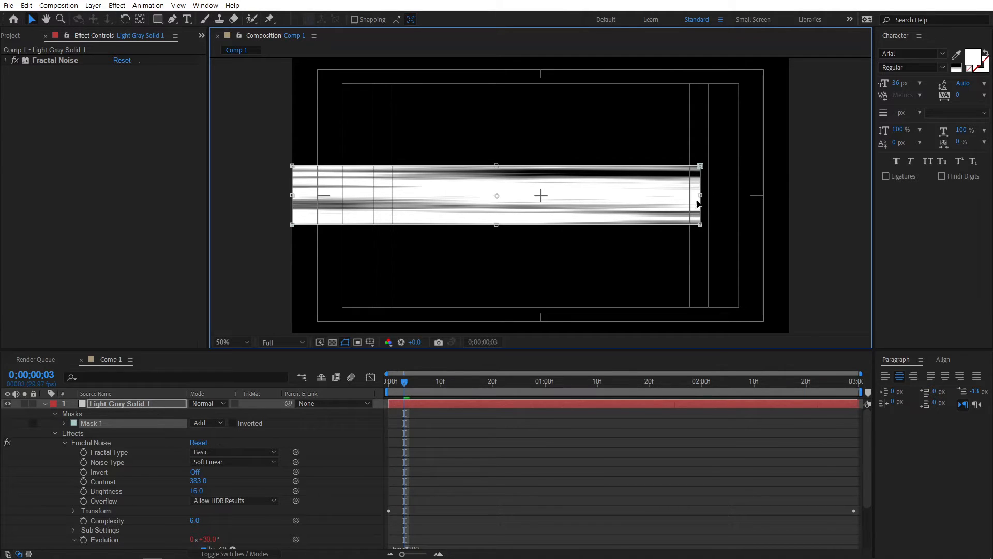
{"action": "left_click_drag", "start_coordinate": [292, 195], "coordinate": [393, 195]}
{"action": "left_click_drag", "start_coordinate": [392, 195], "coordinate": [380, 195]}
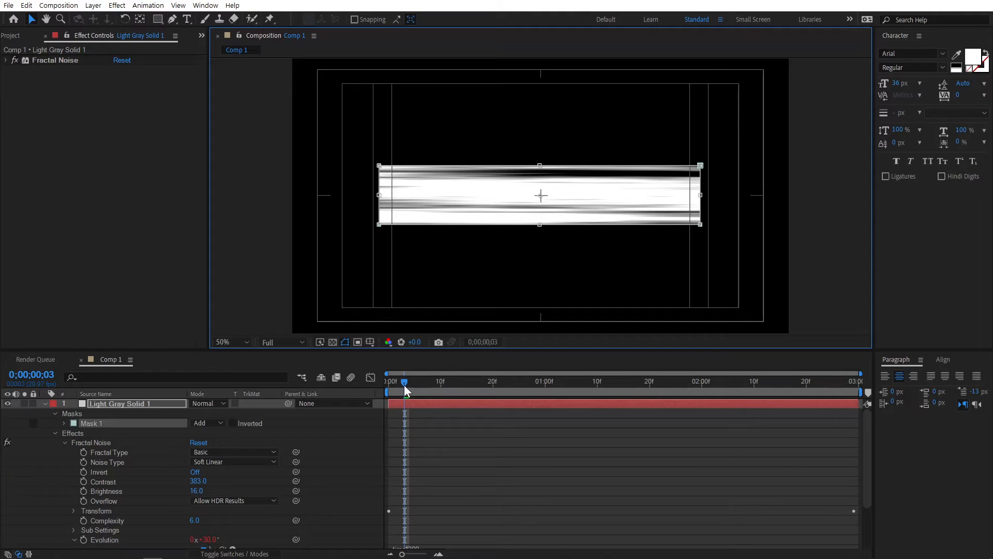
{"action": "left_click_drag", "start_coordinate": [404, 384], "coordinate": [617, 393]}
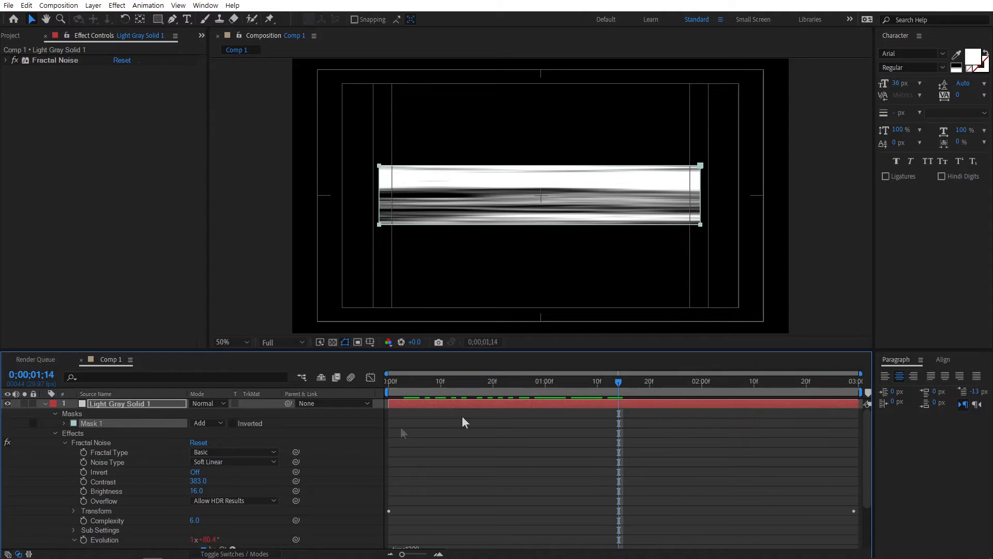
- Set the mask's feather to 300 pixels horizontally and 50 pixels vertically, and preview the animation
{"action": "left_click", "coordinate": [63, 424]}
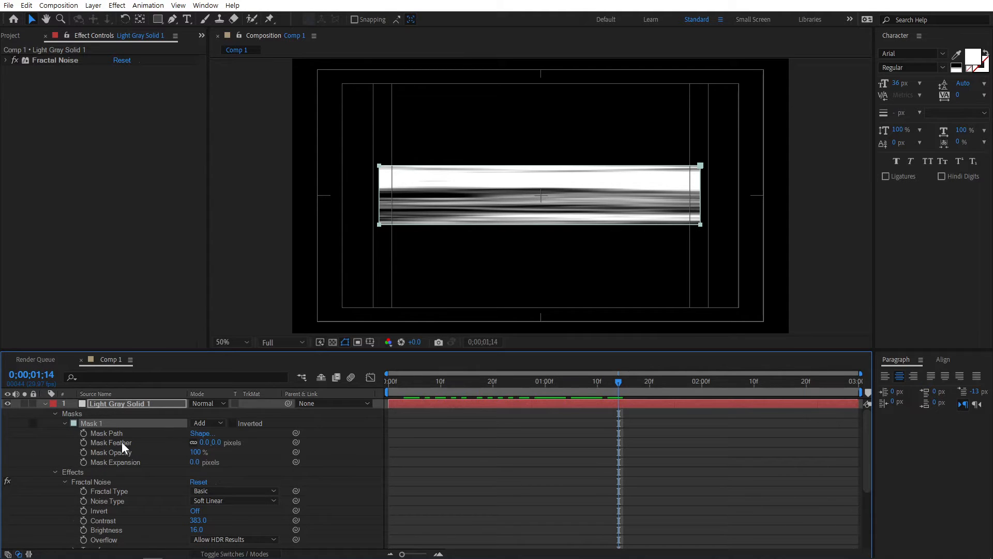
{"action": "left_click", "coordinate": [122, 442]}
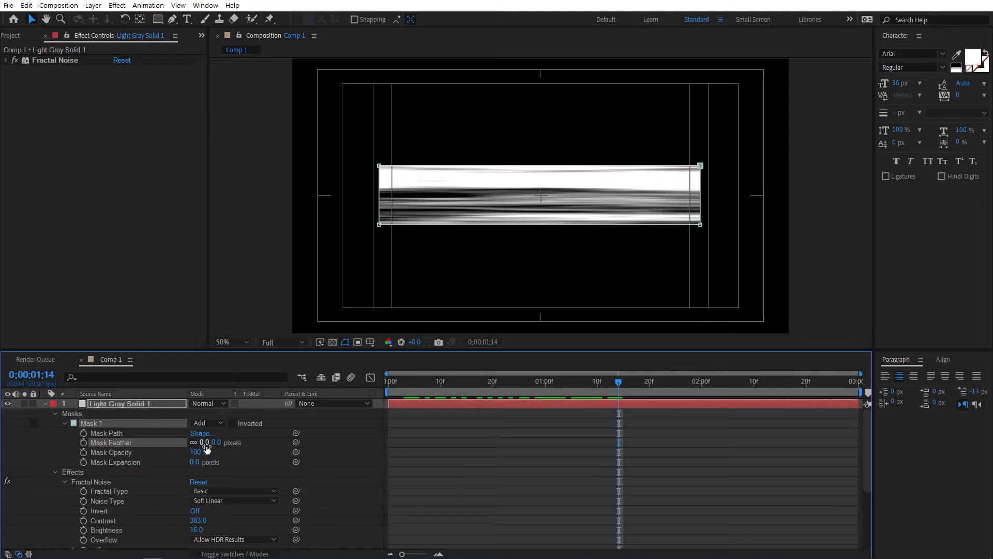
{"action": "left_click_drag", "start_coordinate": [203, 442], "coordinate": [383, 444]}
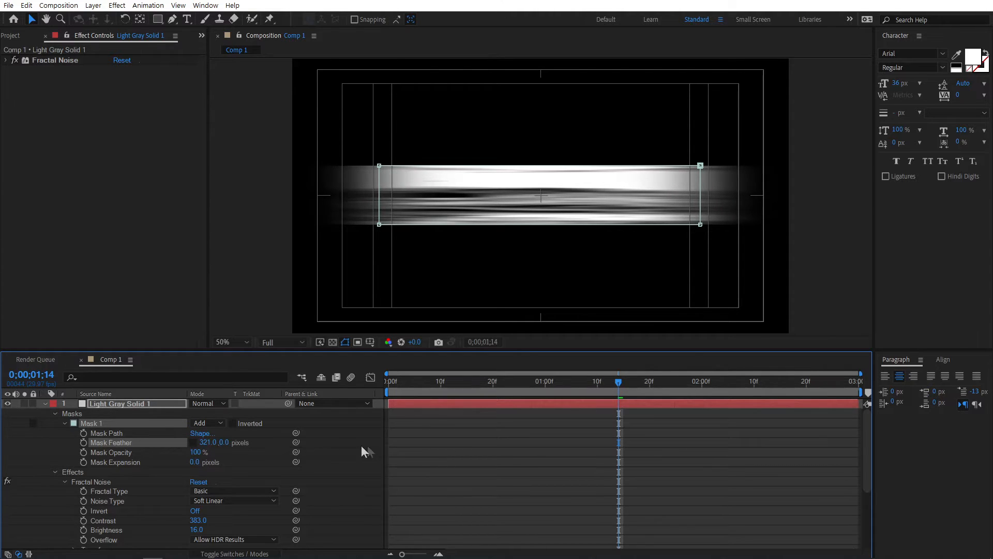
{"action": "left_click_drag", "start_coordinate": [224, 443], "coordinate": [250, 445]}
{"action": "left_click", "coordinate": [226, 444]}
{"action": "type", "text": "50.0"}
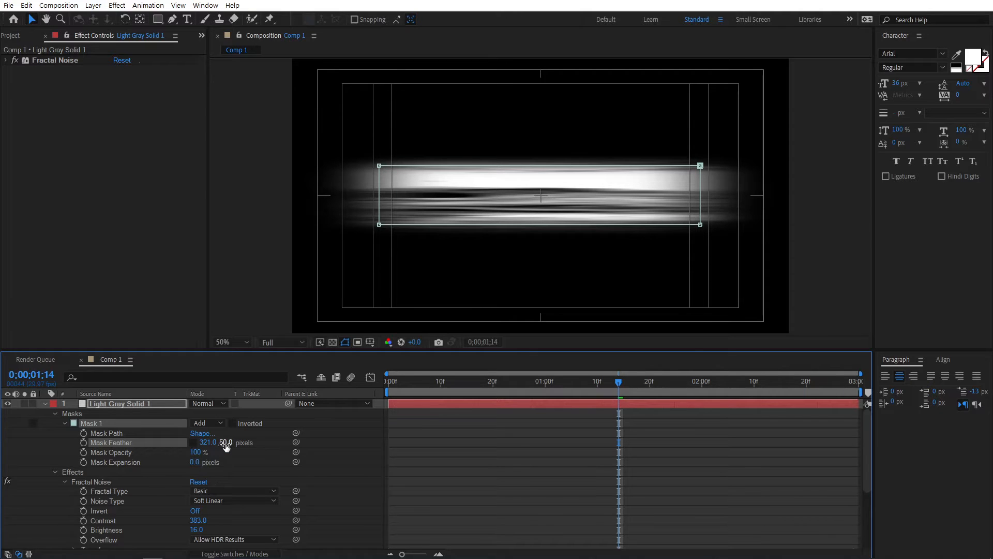
{"action": "left_click", "coordinate": [210, 443]}
{"action": "type", "text": "300"}
{"action": "key", "text": "Return"}
{"action": "key", "text": "space"}
{"action": "key", "text": "space"}
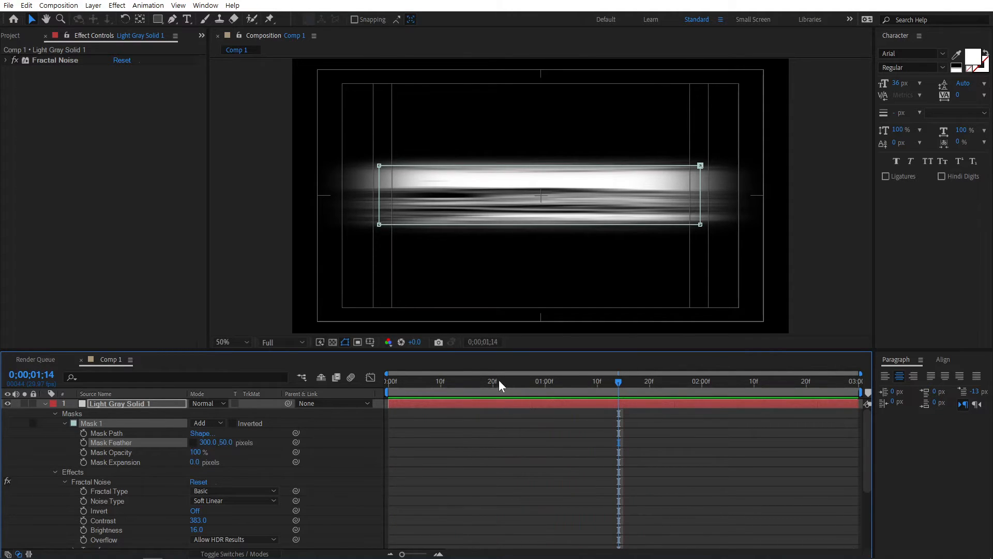
- Collapse the solid layer's properties, apply the Invert effect to it, and scrub through the first second to check the streaks
{"action": "left_click", "coordinate": [553, 387]}
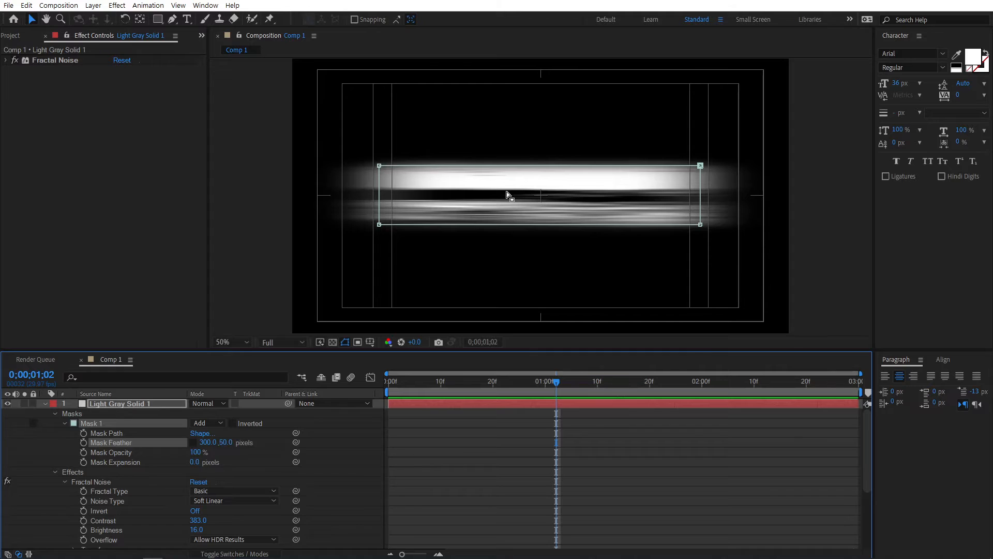
{"action": "left_click", "coordinate": [44, 403]}
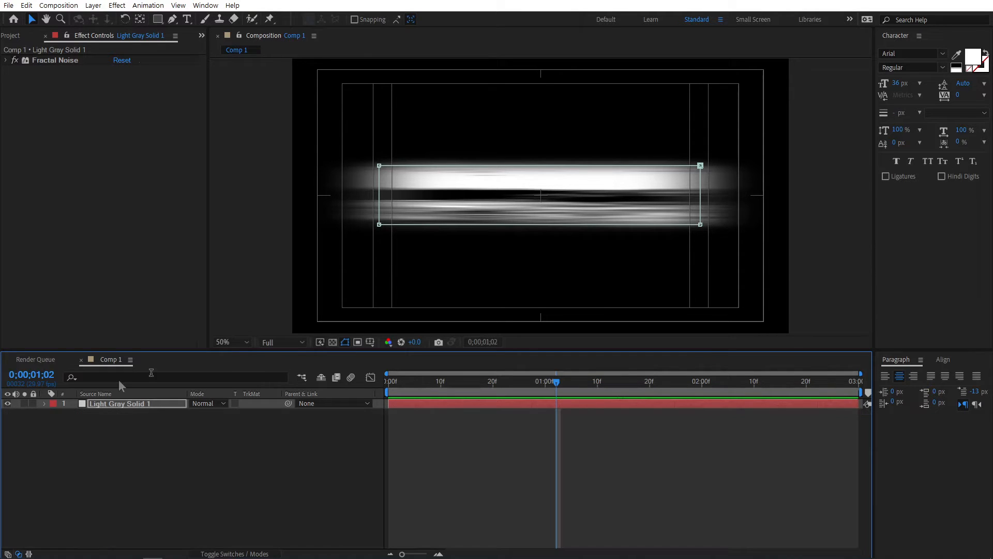
{"action": "left_click", "coordinate": [137, 405]}
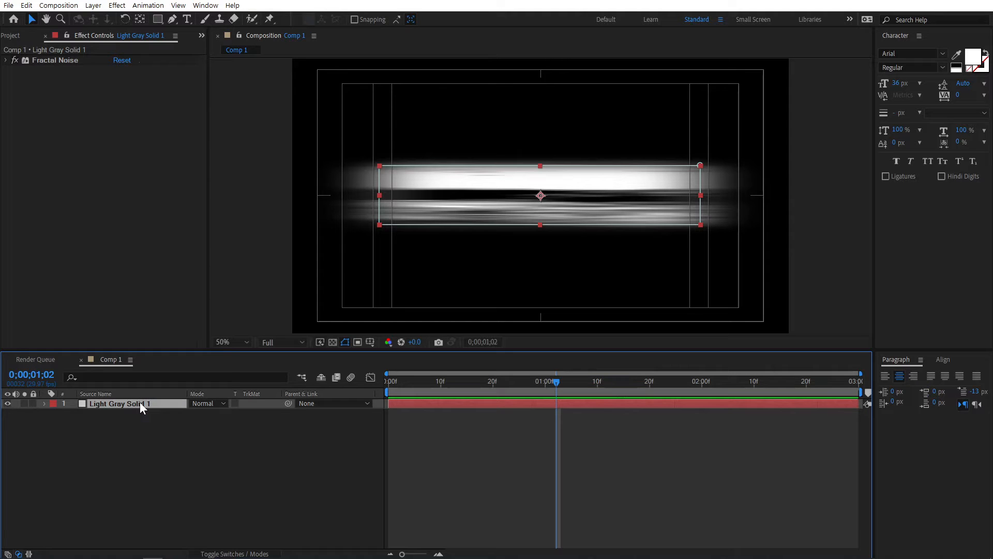
{"action": "right_click", "coordinate": [140, 404]}
{"action": "mouse_move", "coordinate": [187, 258]}
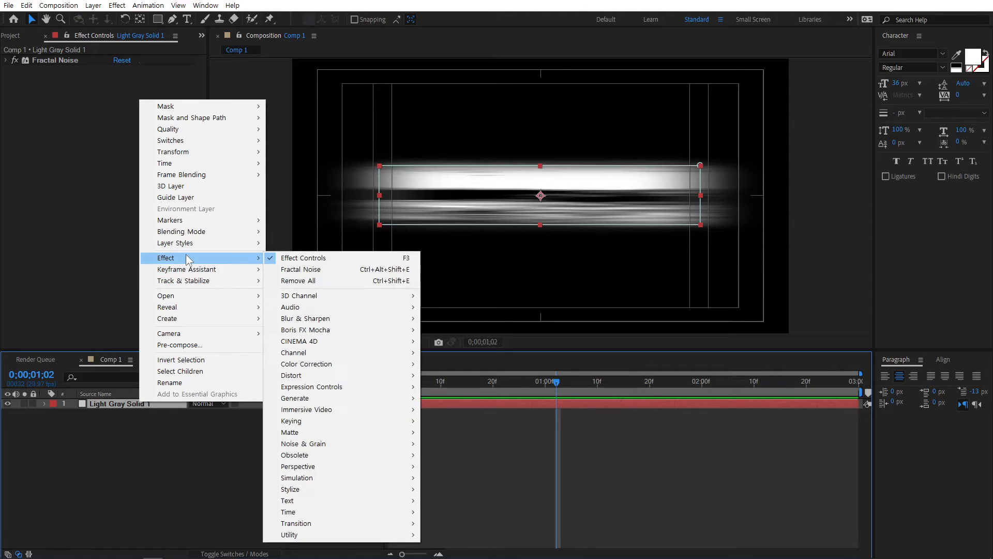
{"action": "mouse_move", "coordinate": [345, 354]}
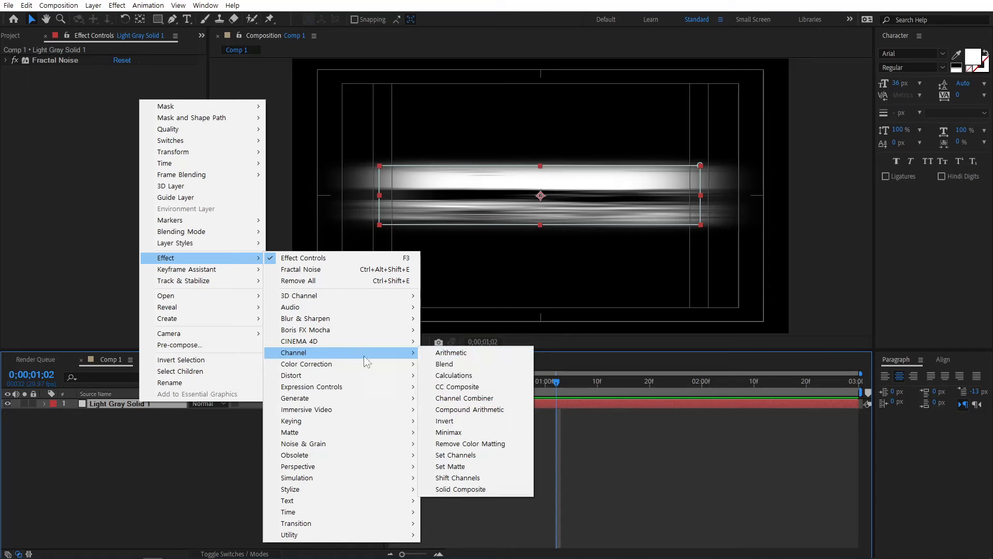
{"action": "left_click", "coordinate": [489, 421]}
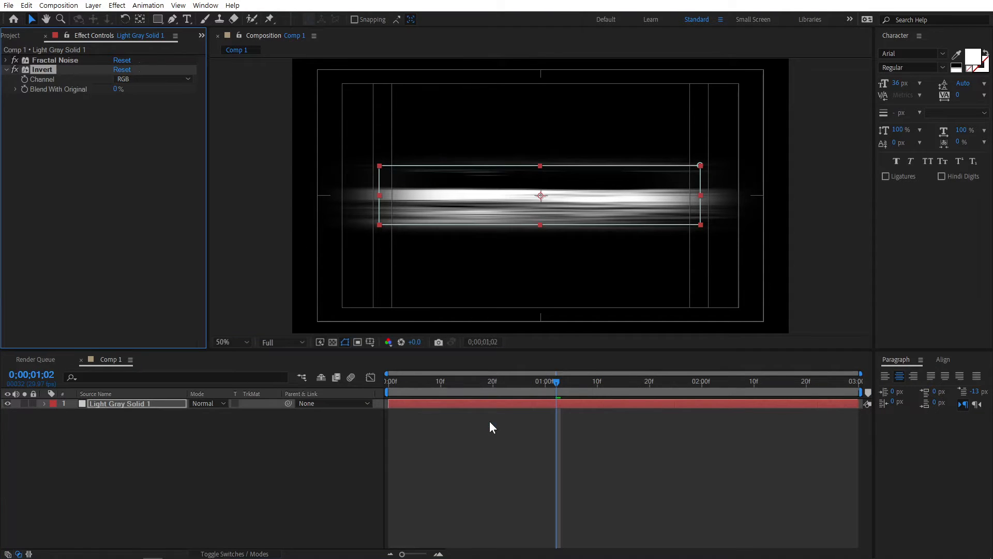
{"action": "left_click", "coordinate": [283, 455]}
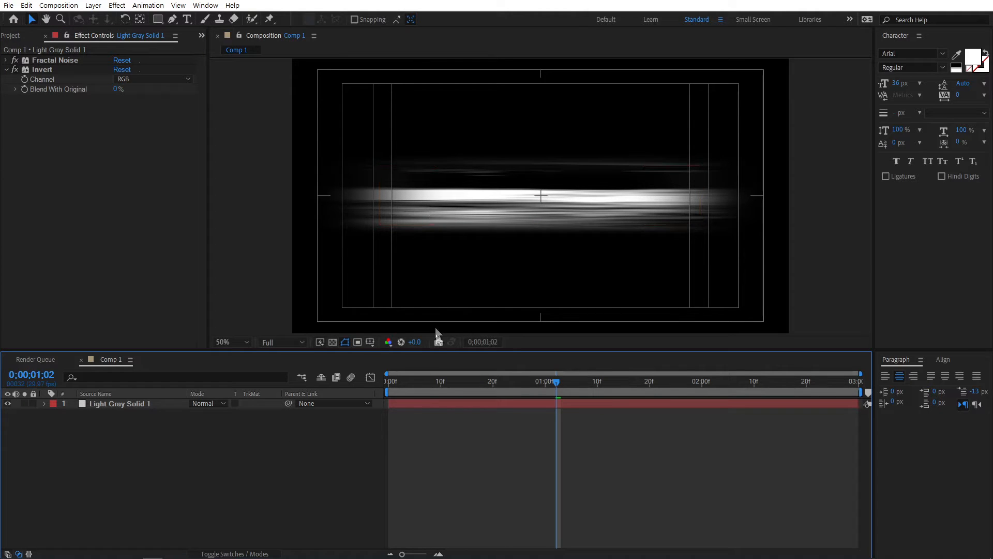
{"action": "left_click_drag", "start_coordinate": [415, 384], "coordinate": [563, 382]}
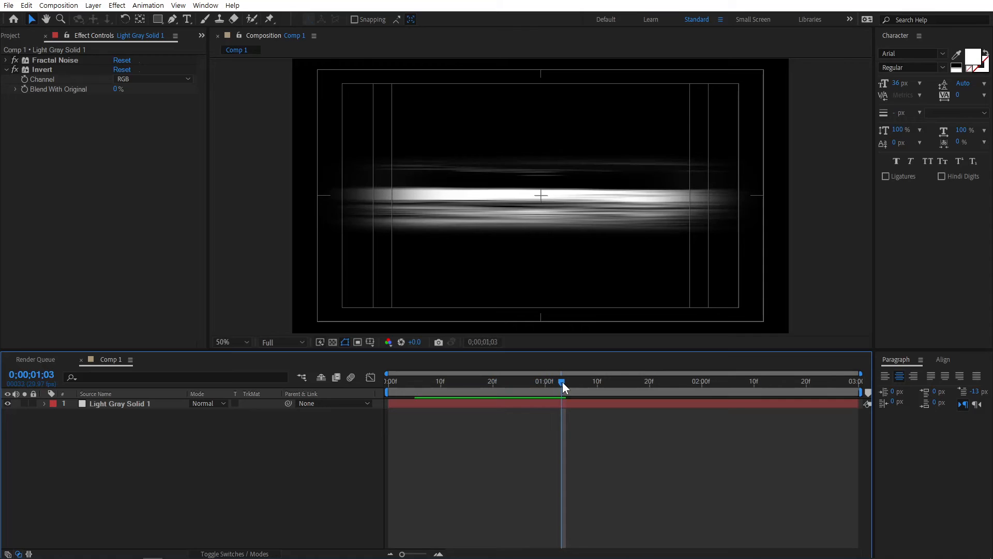
- Apply the Polar Coordinates distortion effect to the solid and set its Interpolation to 100%
{"action": "left_click", "coordinate": [149, 404]}
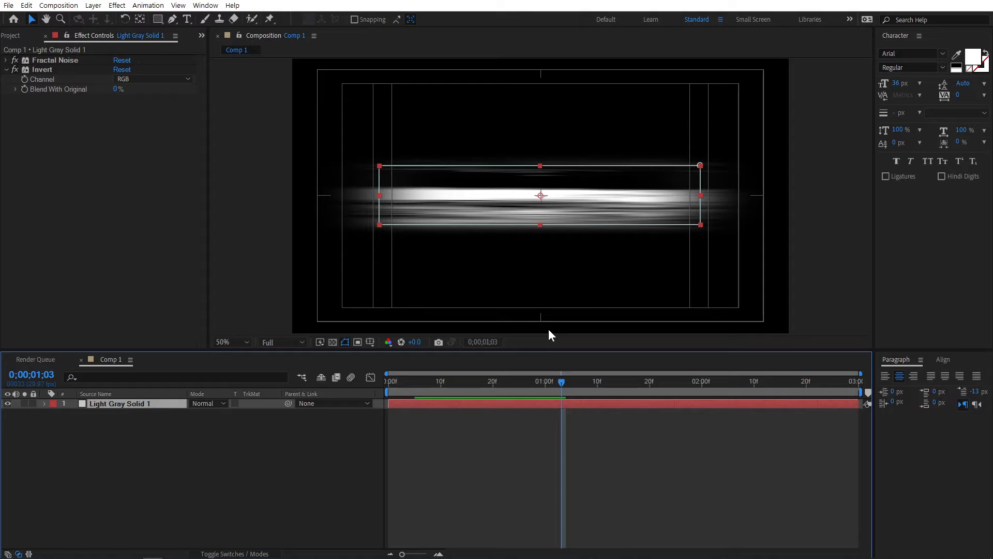
{"action": "right_click", "coordinate": [132, 403]}
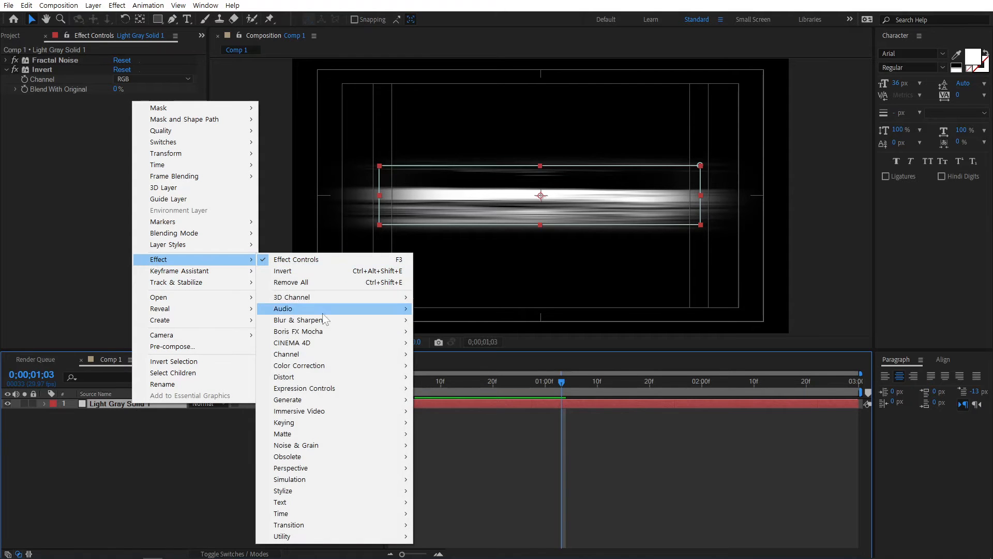
{"action": "mouse_move", "coordinate": [320, 378]}
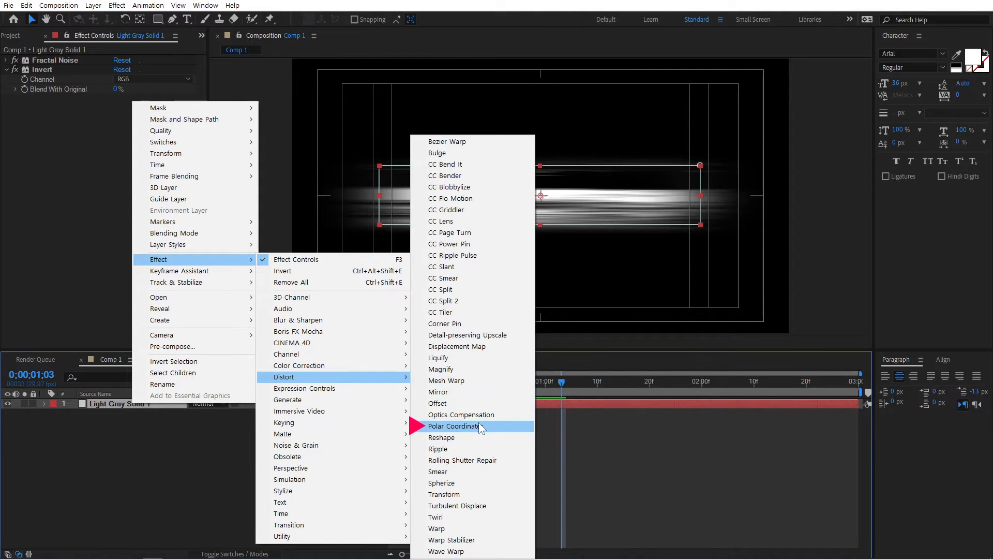
{"action": "left_click", "coordinate": [479, 426]}
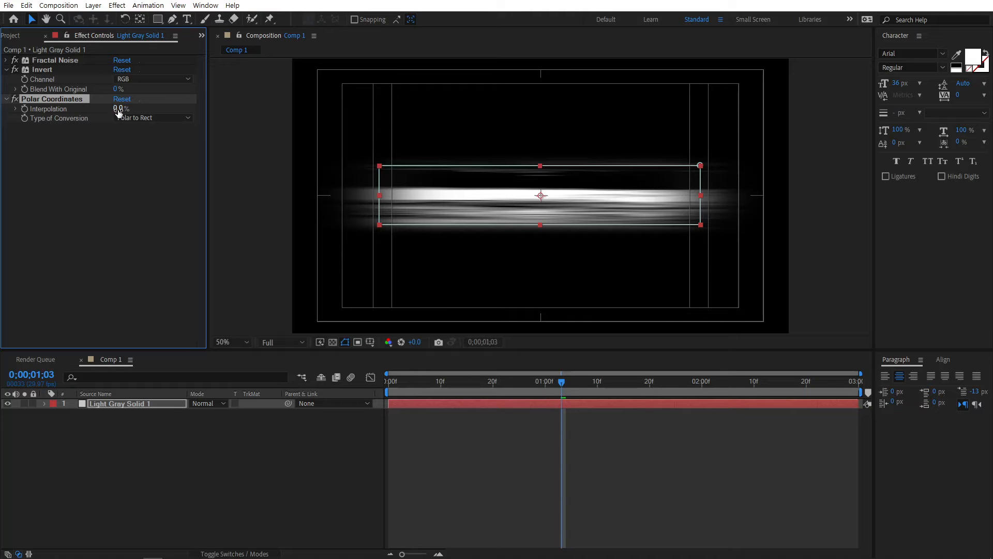
{"action": "left_click_drag", "start_coordinate": [118, 112], "coordinate": [214, 113]}
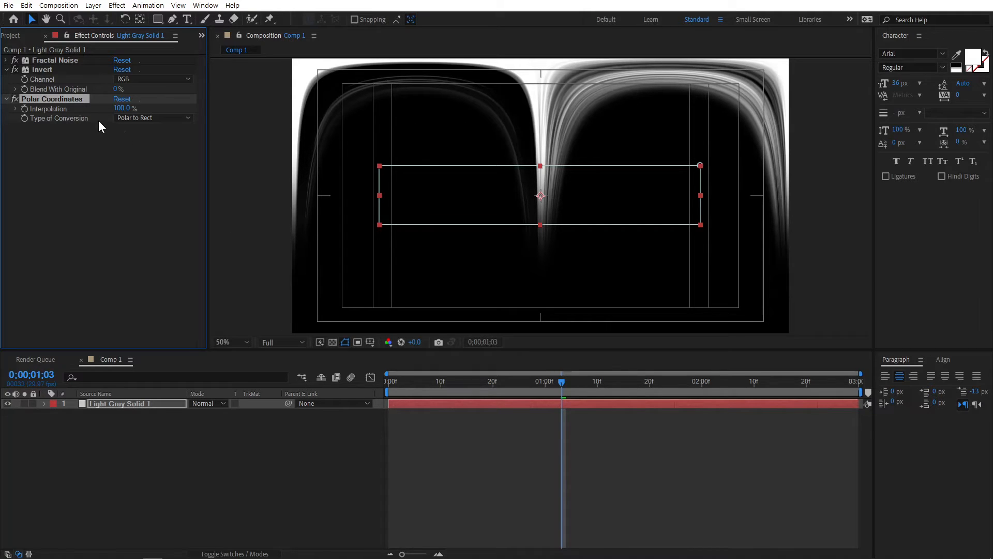
- Set the Polar Coordinates conversion type to Rect to Polar and scrub through the animation, ending at the first frame
{"action": "left_click", "coordinate": [150, 118]}
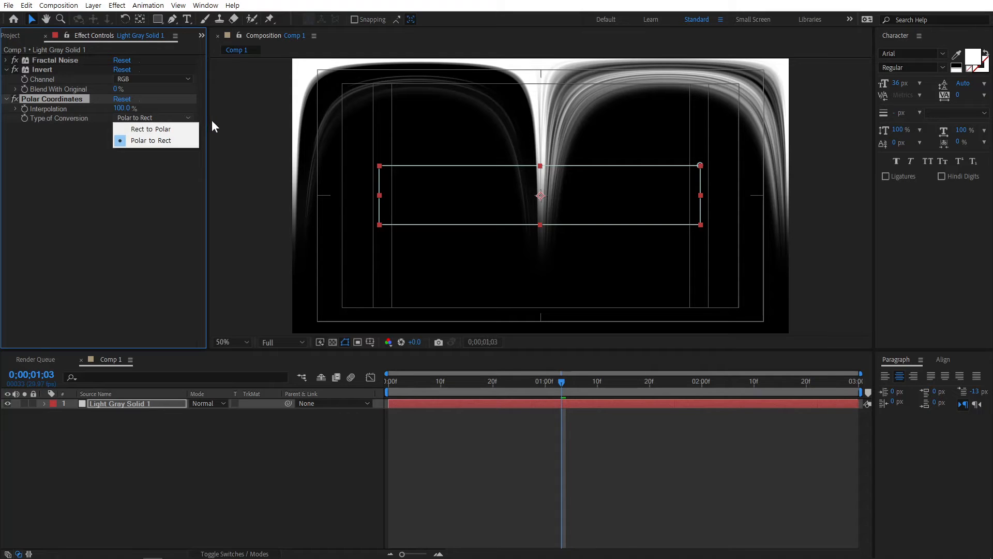
{"action": "left_click", "coordinate": [178, 130]}
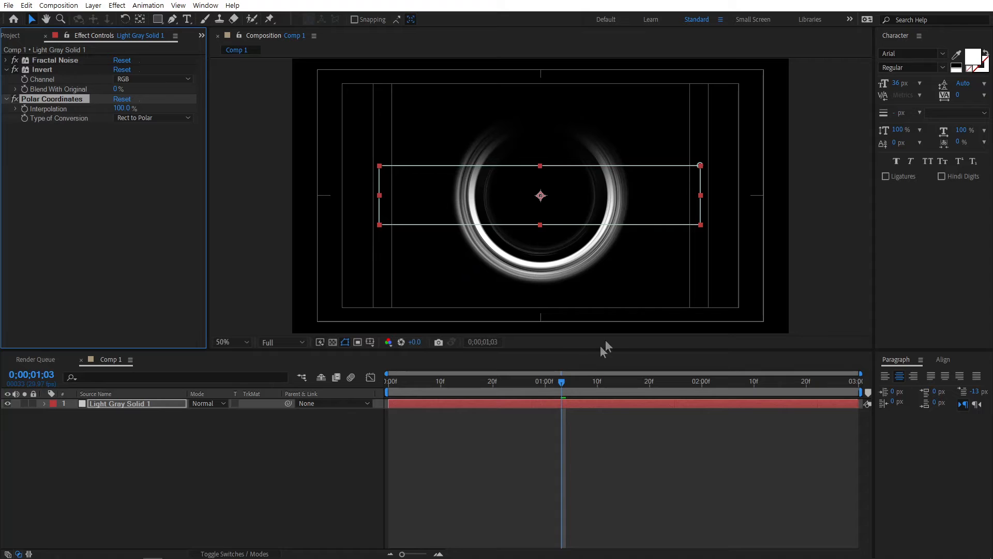
{"action": "left_click_drag", "start_coordinate": [399, 384], "coordinate": [571, 392]}
{"action": "left_click_drag", "start_coordinate": [404, 393], "coordinate": [371, 406]}
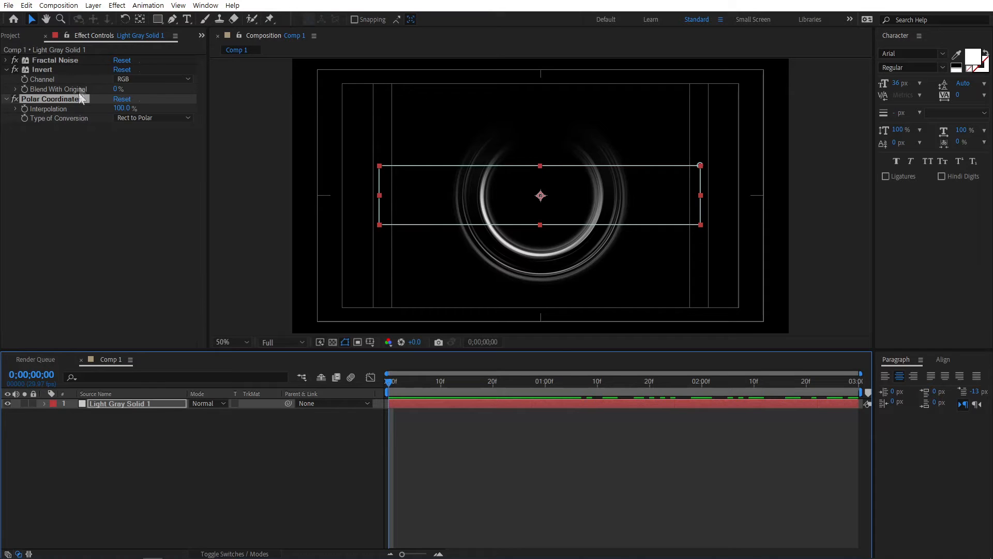
- Turn off the Polar Coordinates and Invert effects on the solid, leaving Fractal Noise on
{"action": "left_click", "coordinate": [15, 99]}
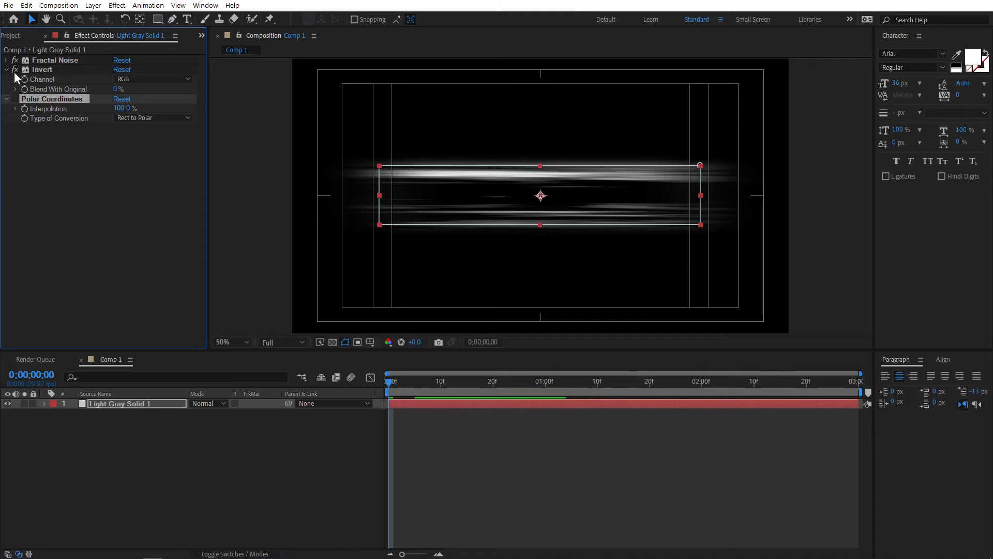
{"action": "left_click", "coordinate": [14, 70]}
{"action": "left_click", "coordinate": [187, 455]}
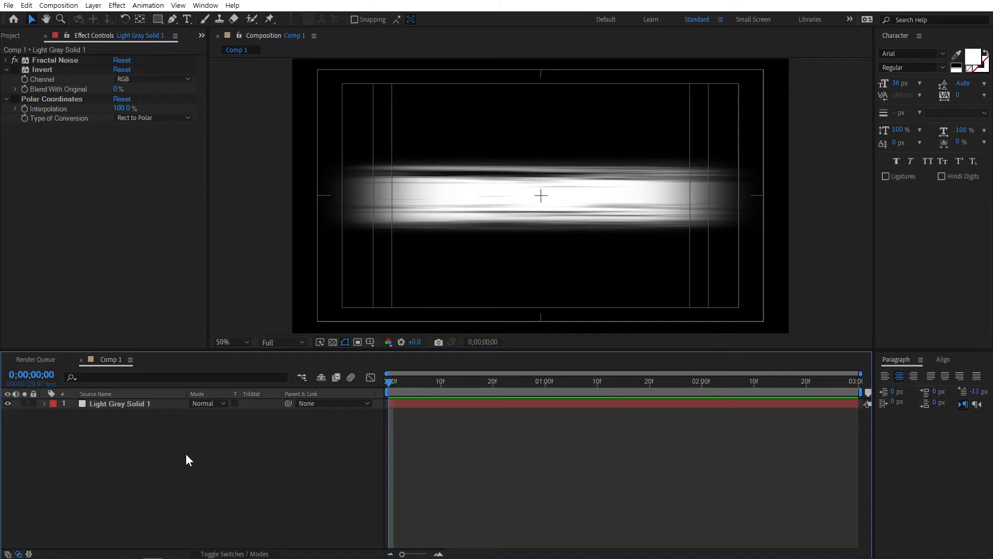
- Add Mask Path keyframes for the solid's mask at the first frame and at 0;00;00;15
{"action": "left_click", "coordinate": [403, 403]}
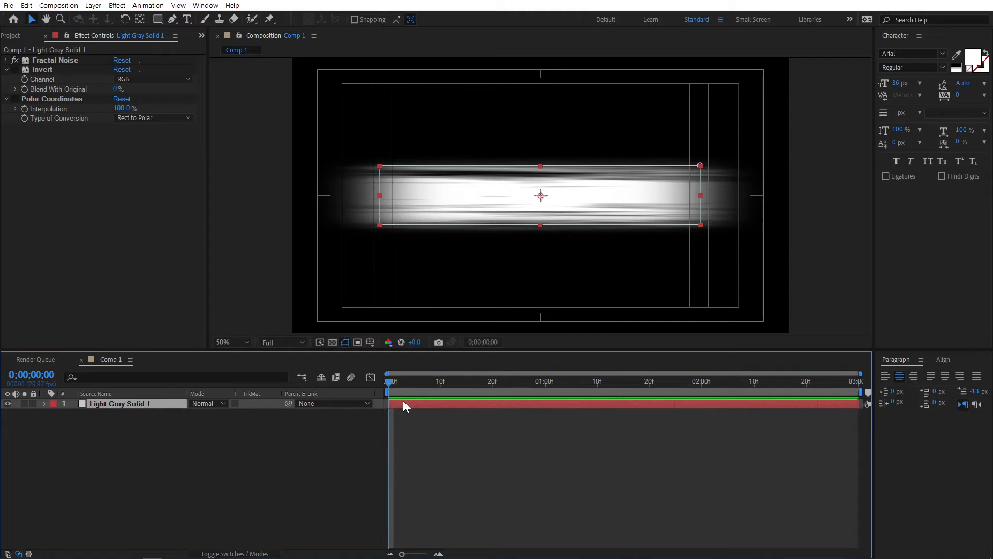
{"action": "key", "text": "m"}
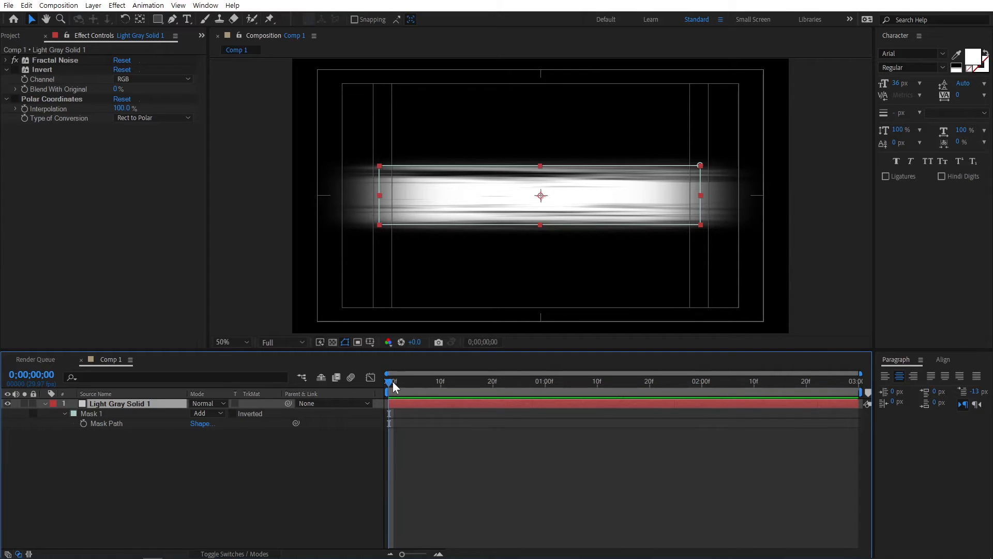
{"action": "left_click", "coordinate": [83, 423]}
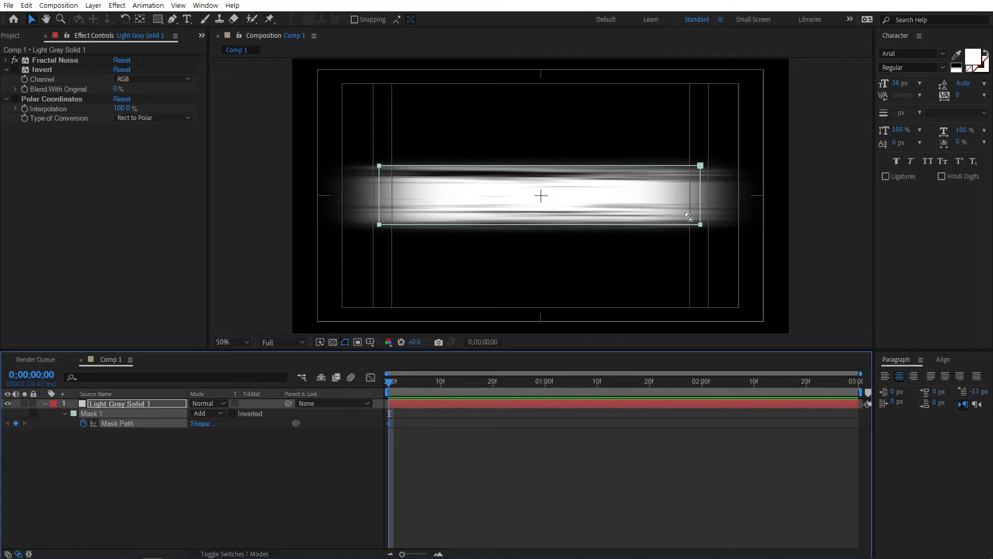
{"action": "left_click", "coordinate": [464, 382]}
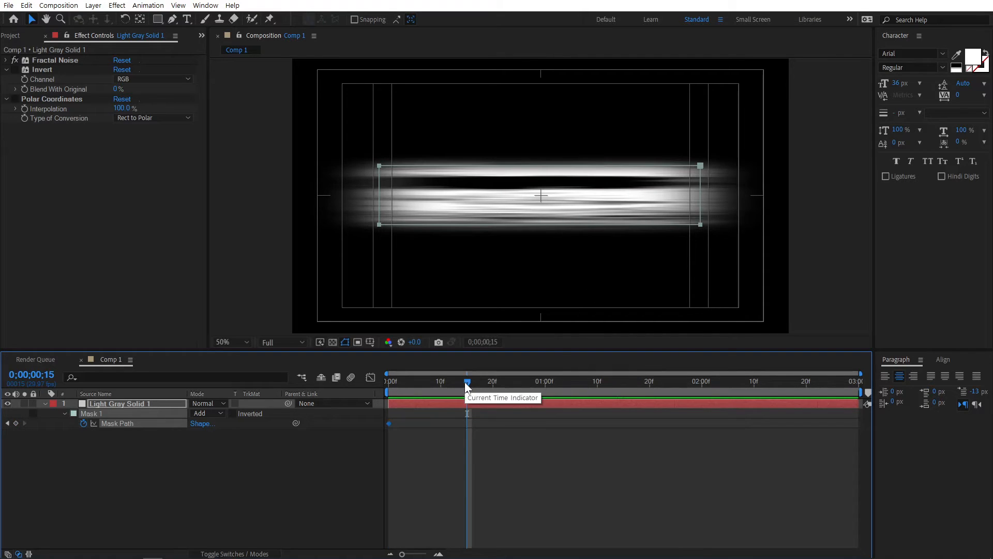
{"action": "left_click", "coordinate": [16, 423]}
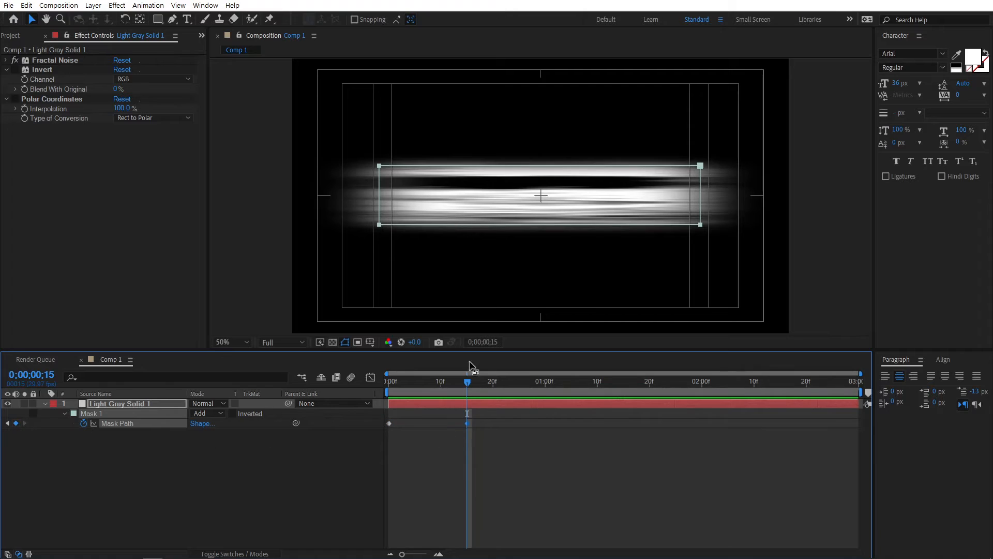
- At the first frame, move the mask's two right-hand points onto its left edge so the band starts collapsed
{"action": "left_click_drag", "start_coordinate": [405, 382], "coordinate": [371, 391]}
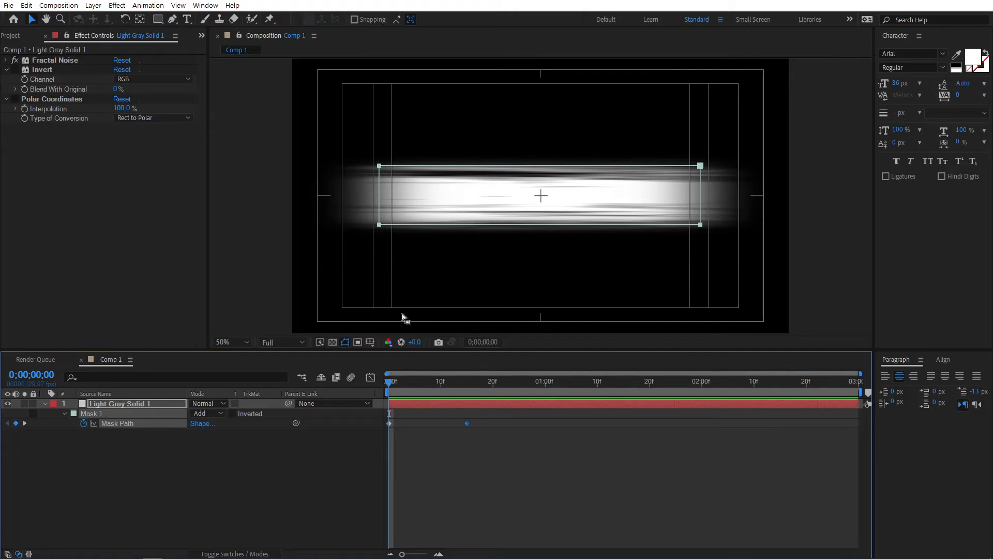
{"action": "left_click_drag", "start_coordinate": [721, 147], "coordinate": [684, 261]}
{"action": "left_click_drag", "start_coordinate": [701, 227], "coordinate": [383, 235]}
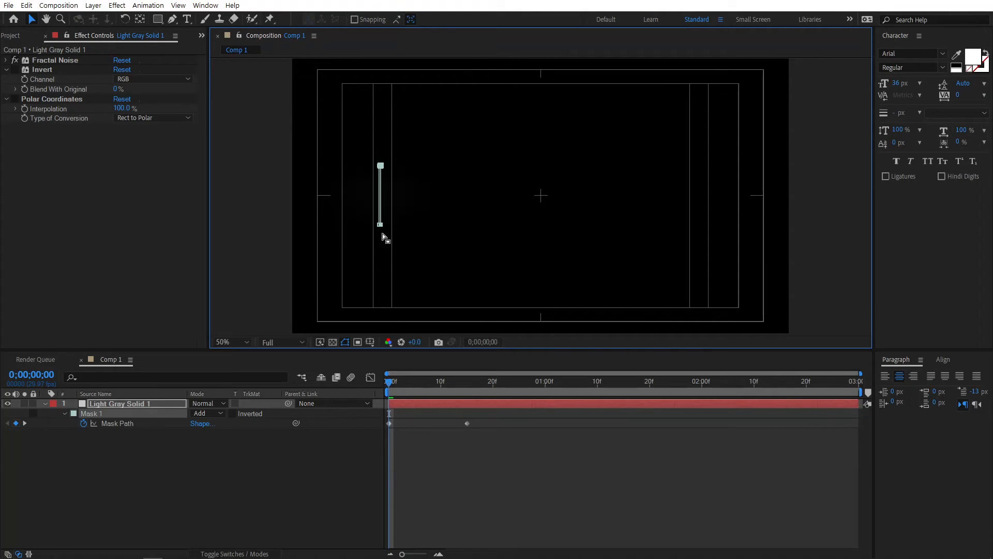
{"action": "left_click", "coordinate": [444, 511]}
- Scrub through the mask reveal and add another Mask Path keyframe at 0;00;00;20
{"action": "left_click_drag", "start_coordinate": [390, 381], "coordinate": [495, 384]}
{"action": "left_click", "coordinate": [497, 403]}
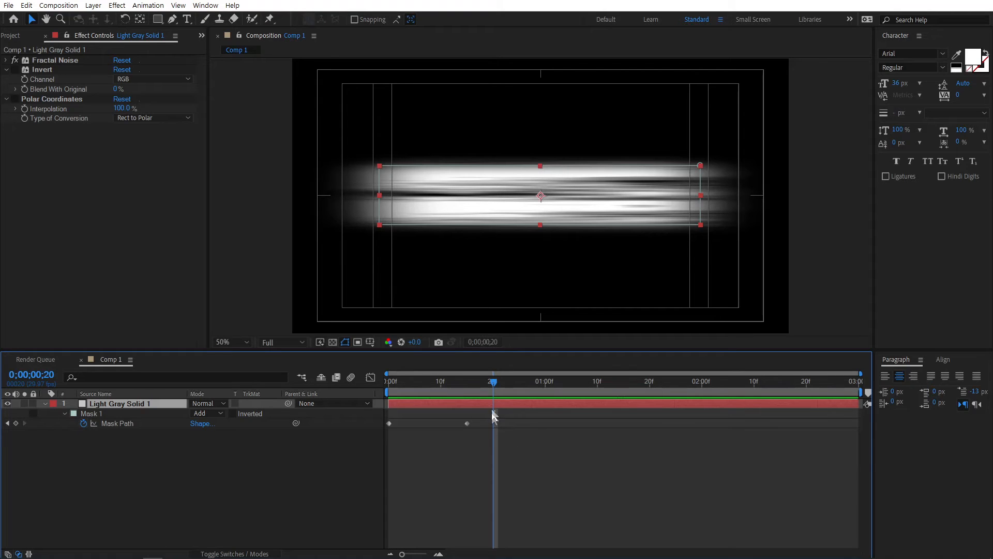
{"action": "left_click", "coordinate": [15, 423]}
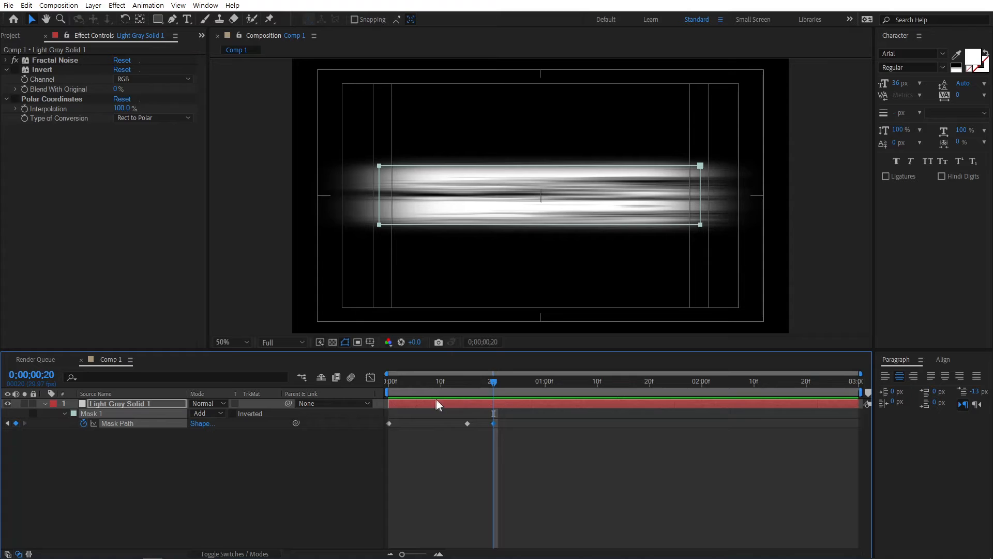
- At 0;00;01;04, move the mask's two left-hand points onto its right edge so the band collapses there, and scrub through the change
{"action": "left_click_drag", "start_coordinate": [498, 383], "coordinate": [566, 392]}
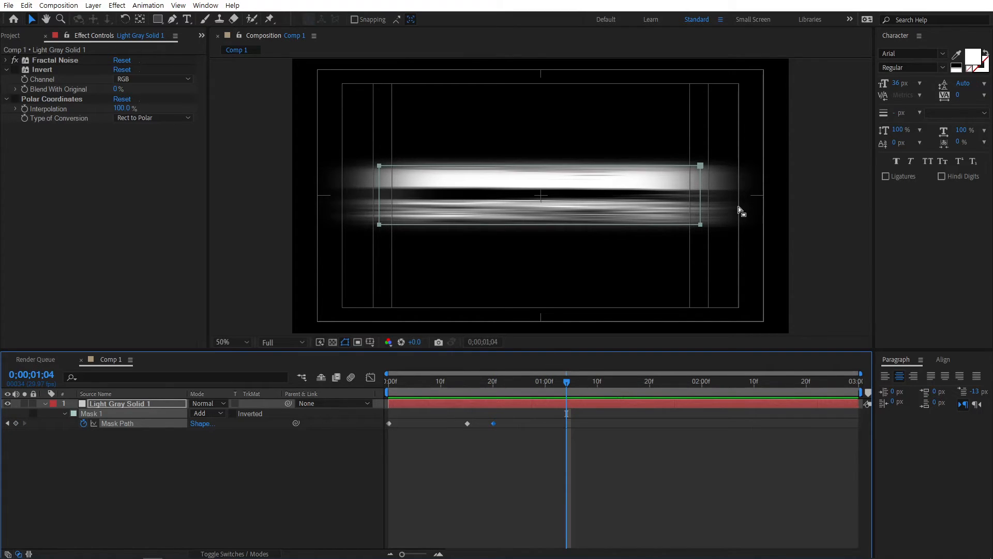
{"action": "left_click_drag", "start_coordinate": [337, 139], "coordinate": [401, 271]}
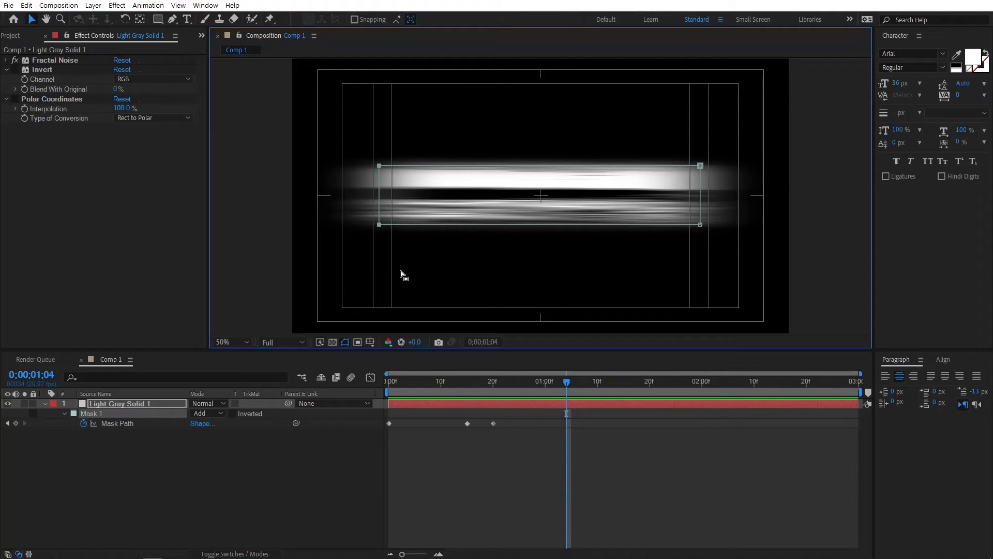
{"action": "left_click_drag", "start_coordinate": [382, 226], "coordinate": [702, 229]}
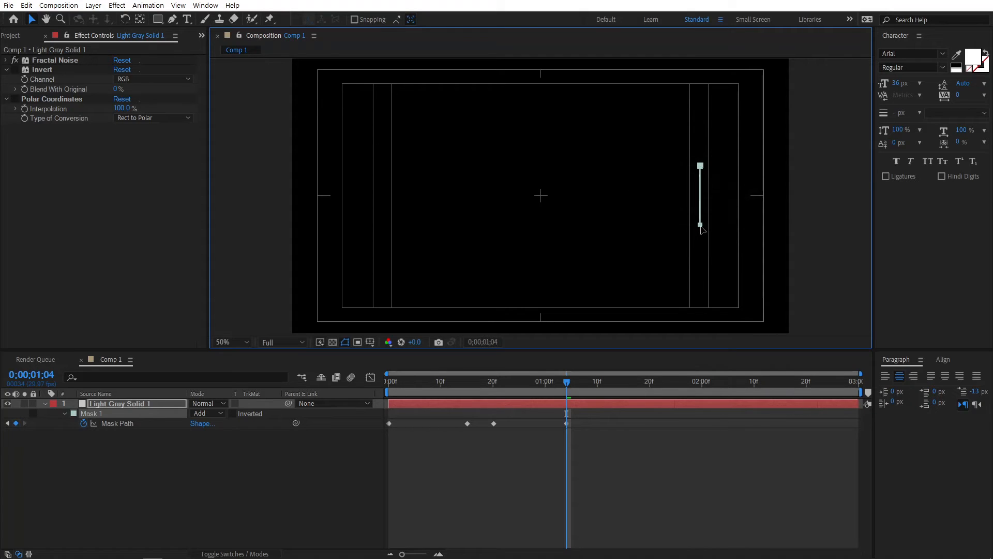
{"action": "left_click", "coordinate": [607, 479]}
{"action": "mouse_move", "coordinate": [486, 383]}
{"action": "left_mouse_down"}
{"action": "mouse_move", "coordinate": [380, 382]}
{"action": "mouse_move", "coordinate": [628, 387]}
{"action": "mouse_move", "coordinate": [415, 393]}
{"action": "mouse_move", "coordinate": [509, 381]}
{"action": "left_mouse_up"}
- Turn the solid's Invert and Polar Coordinates effects back on and preview the ring animation from the first frame
{"action": "left_click", "coordinate": [15, 70]}
{"action": "left_click", "coordinate": [15, 99]}
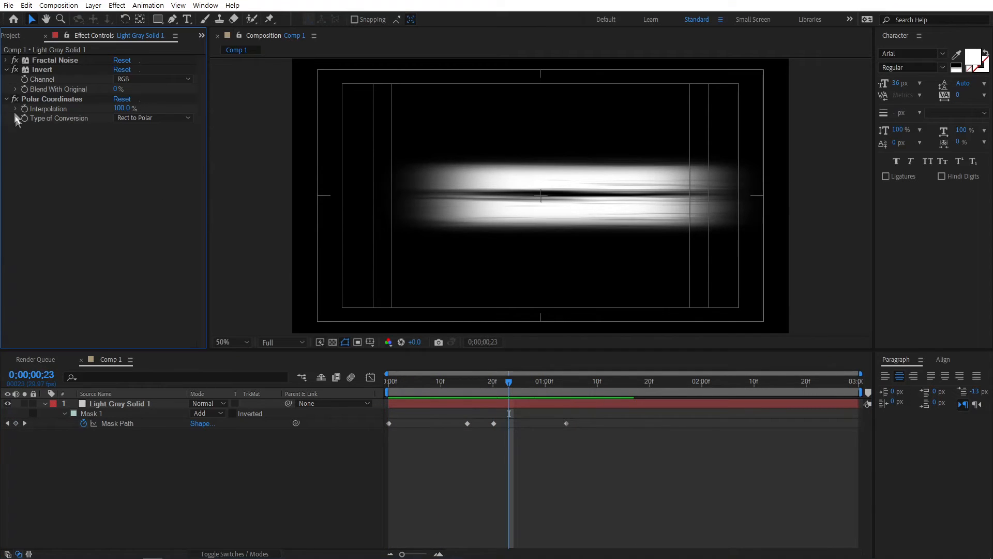
{"action": "left_click_drag", "start_coordinate": [416, 386], "coordinate": [587, 392]}
{"action": "key", "text": "Home"}
{"action": "key", "text": "space"}
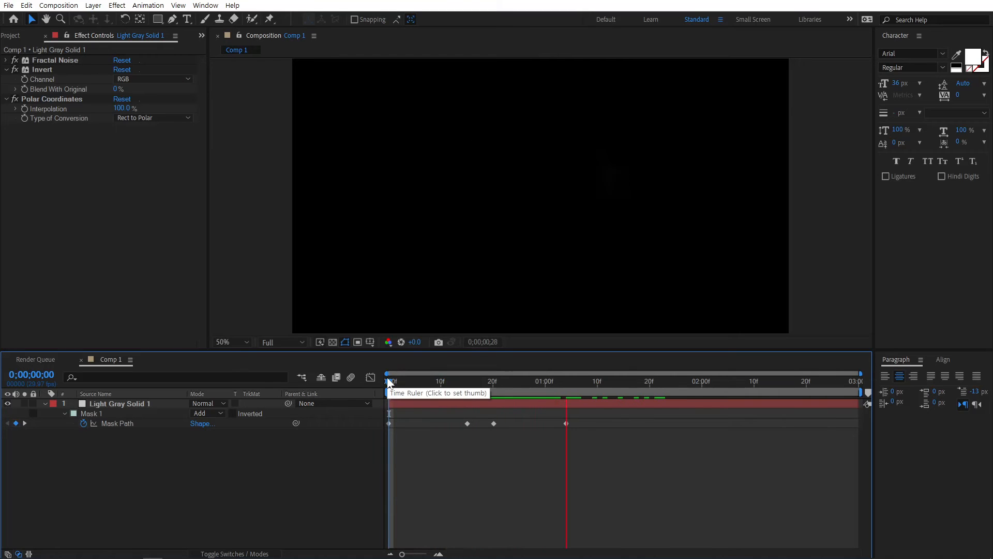
{"action": "key", "text": "space"}
- At 0;00;00;14, apply the Tint color correction effect to the solid layer
{"action": "left_click_drag", "start_coordinate": [389, 382], "coordinate": [463, 384]}
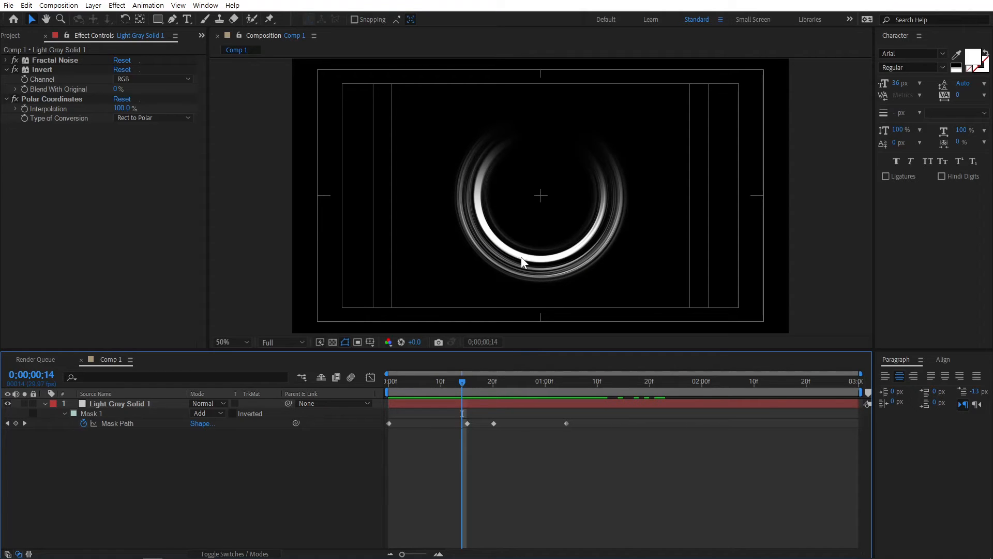
{"action": "left_click", "coordinate": [98, 414]}
{"action": "left_click", "coordinate": [116, 404]}
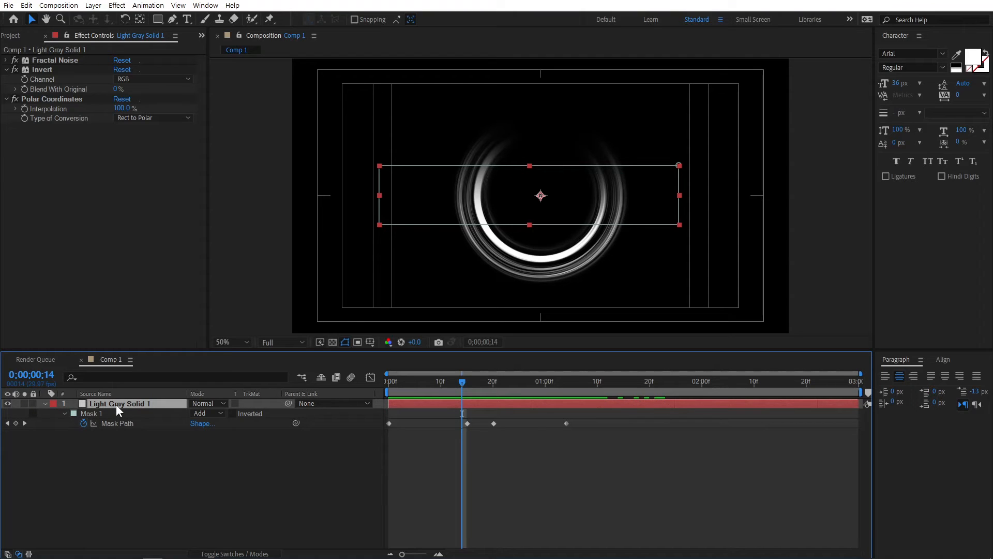
{"action": "right_click", "coordinate": [115, 404]}
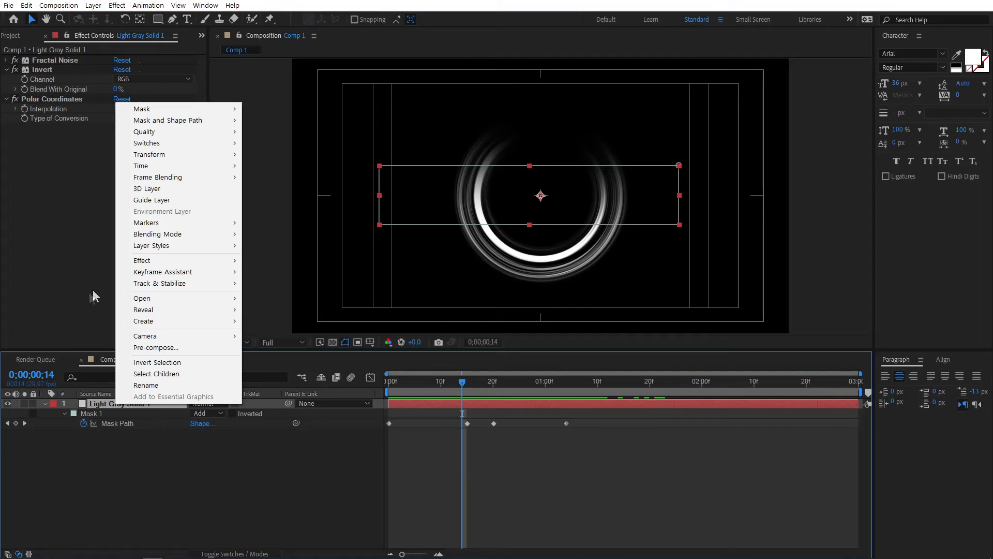
{"action": "mouse_move", "coordinate": [161, 263]}
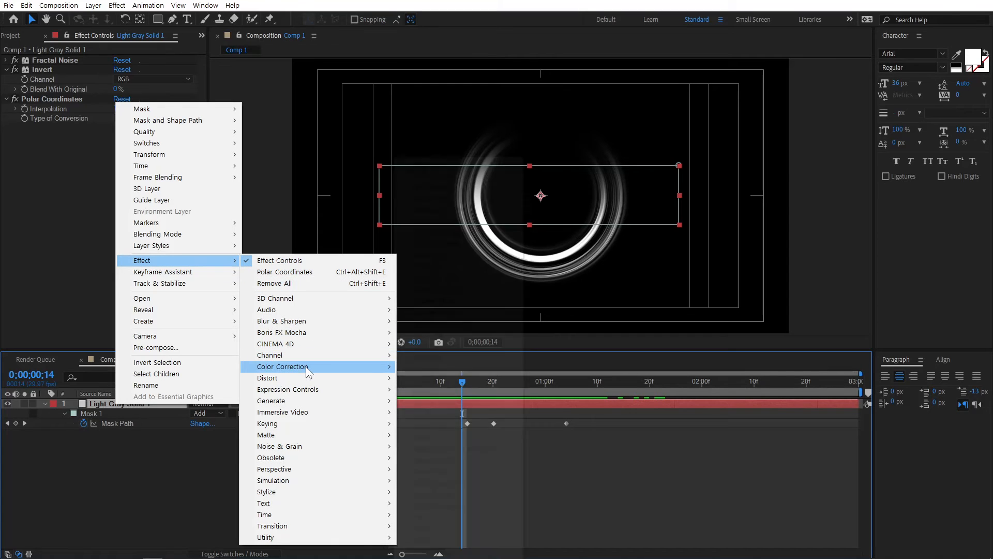
{"action": "mouse_move", "coordinate": [309, 369]}
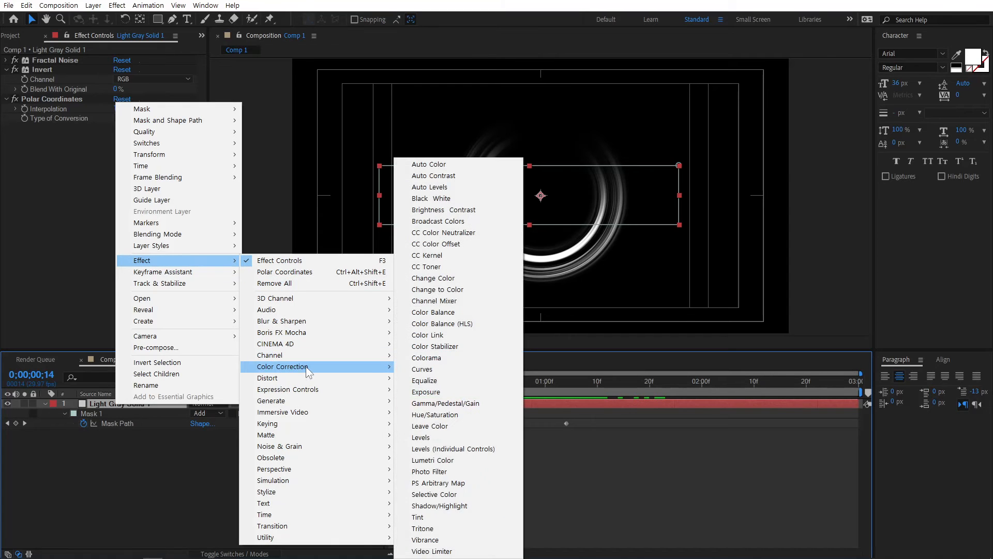
{"action": "left_click", "coordinate": [428, 517]}
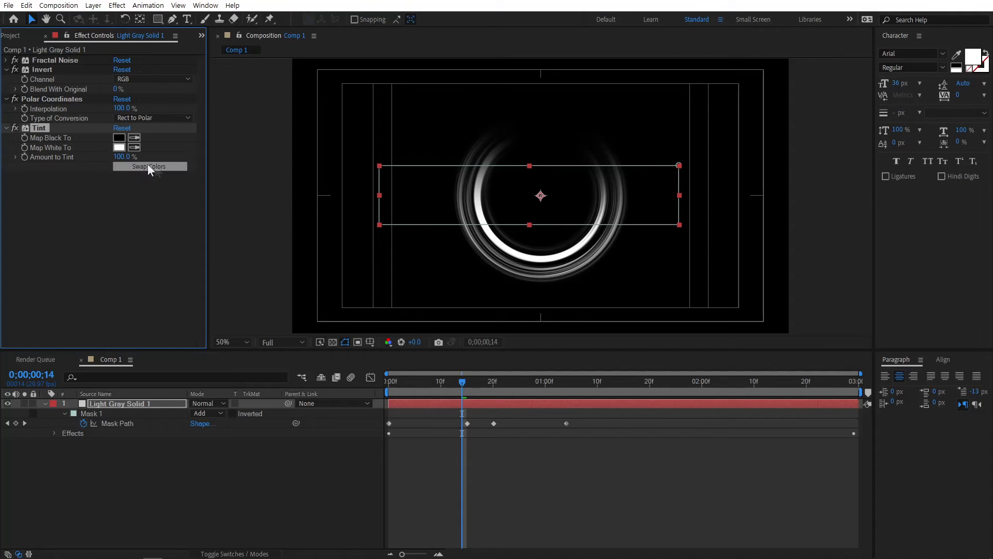
- Set the Tint effect's Map White To color to purple 9C00E7
{"action": "left_click", "coordinate": [119, 148]}
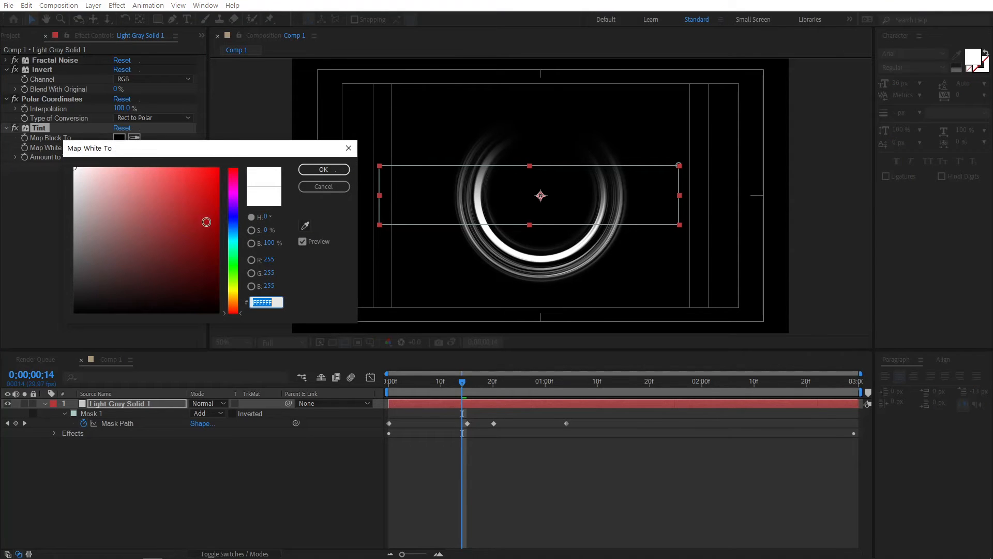
{"action": "left_click", "coordinate": [233, 202]}
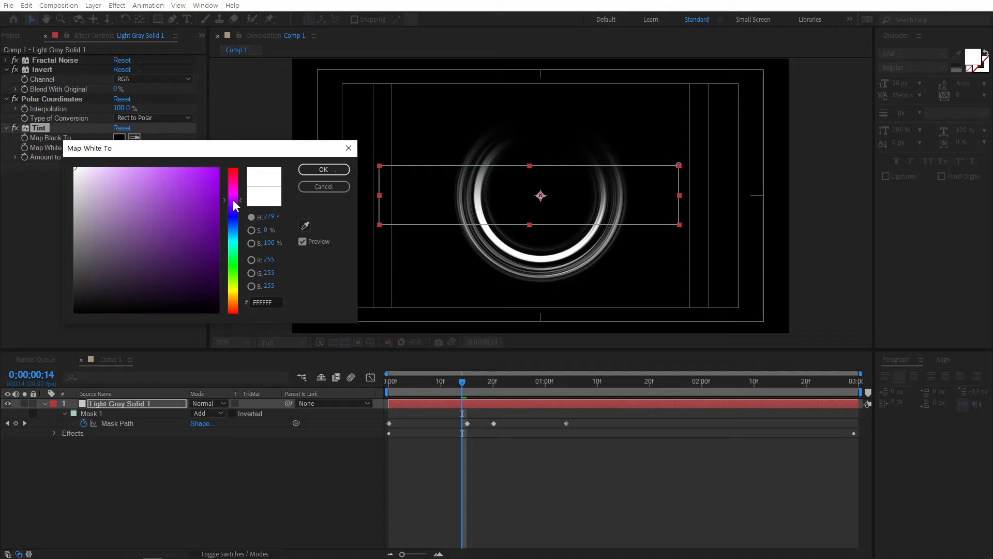
{"action": "left_click_drag", "start_coordinate": [212, 187], "coordinate": [235, 198]}
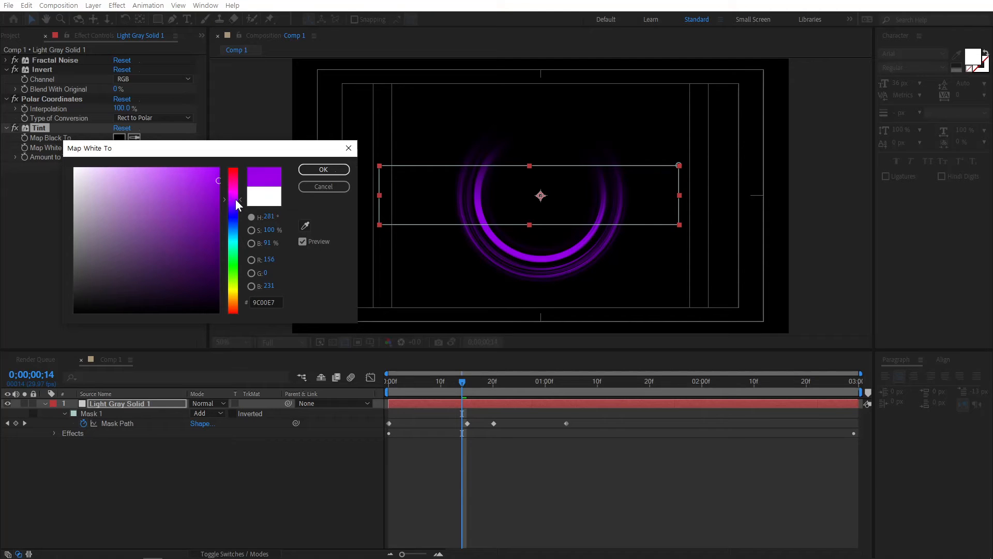
{"action": "left_click", "coordinate": [324, 169]}
{"action": "left_click", "coordinate": [266, 475]}
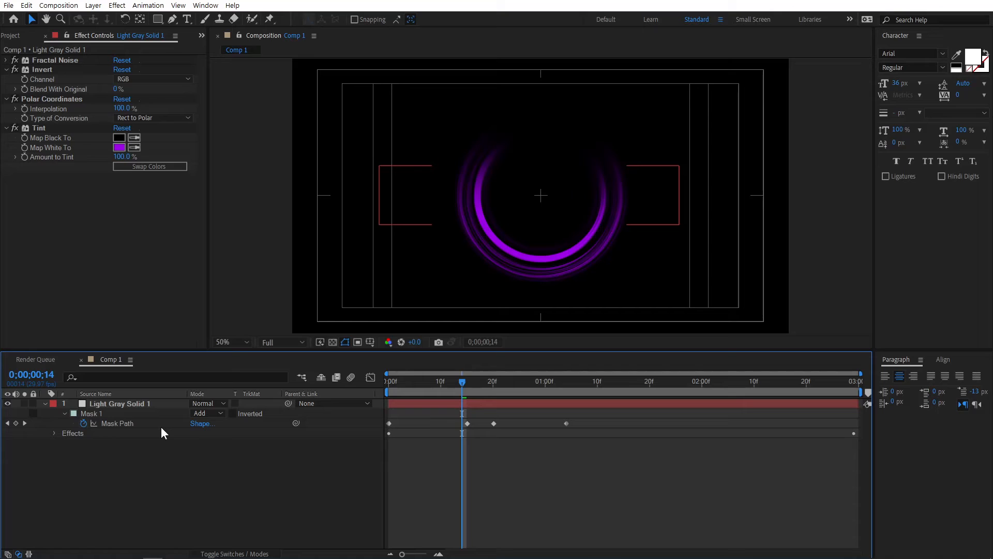
- Apply the Glow stylize effect to the solid and scrub to 0;00;00;15 to check the ring
{"action": "left_click", "coordinate": [145, 403]}
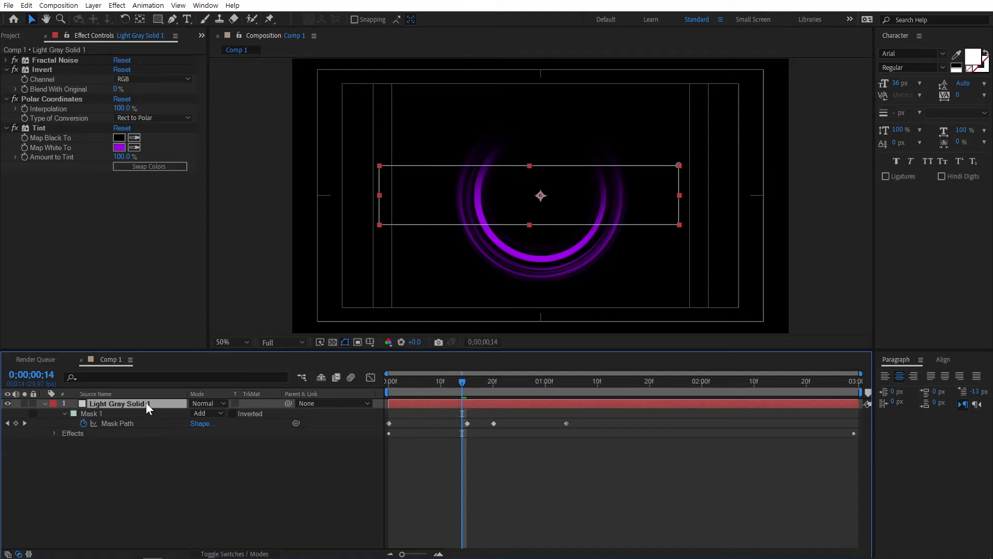
{"action": "right_click", "coordinate": [146, 403]}
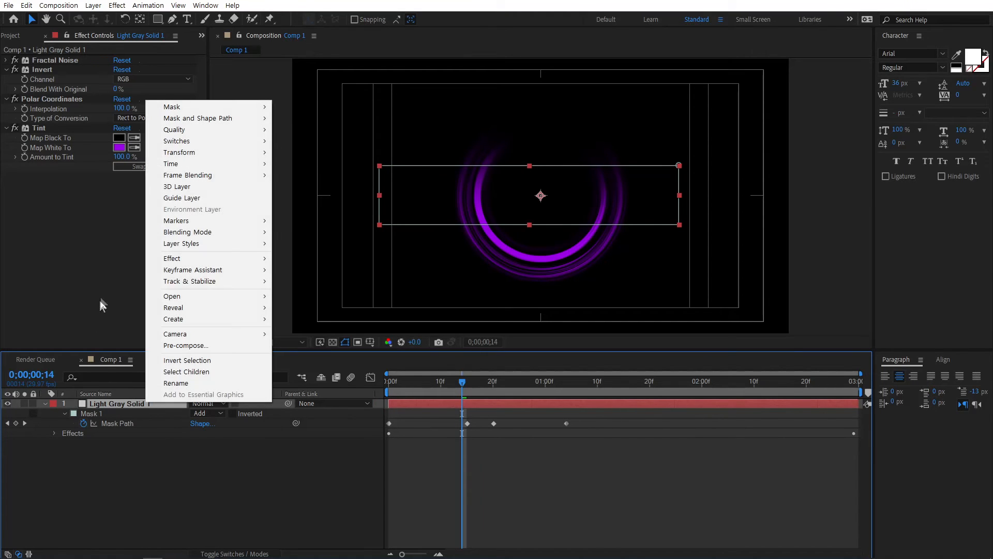
{"action": "mouse_move", "coordinate": [181, 261]}
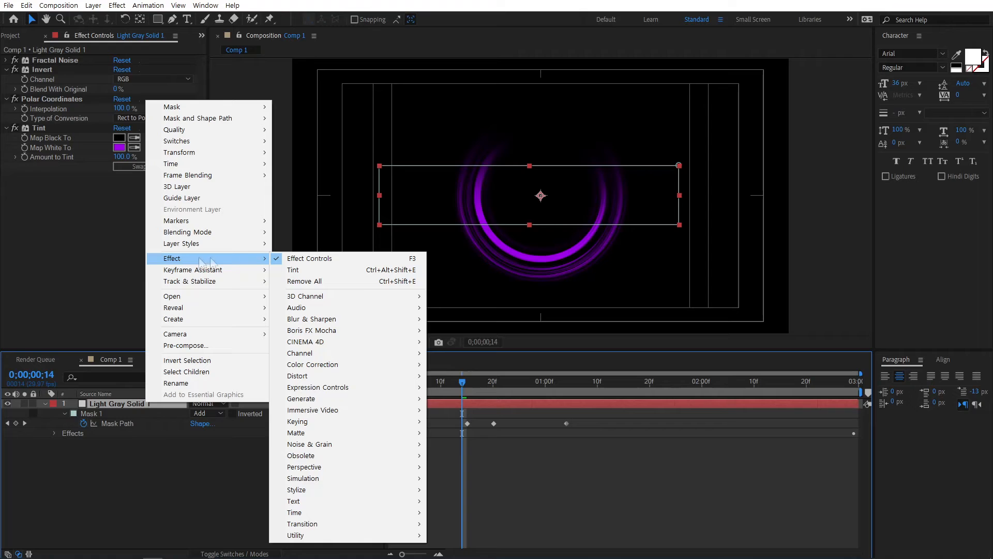
{"action": "mouse_move", "coordinate": [318, 490]}
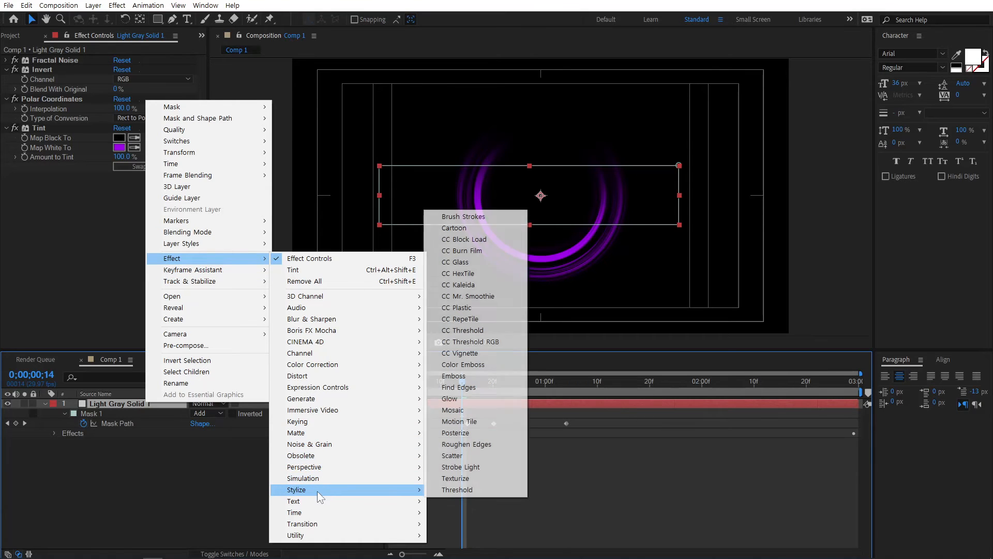
{"action": "left_click", "coordinate": [476, 398]}
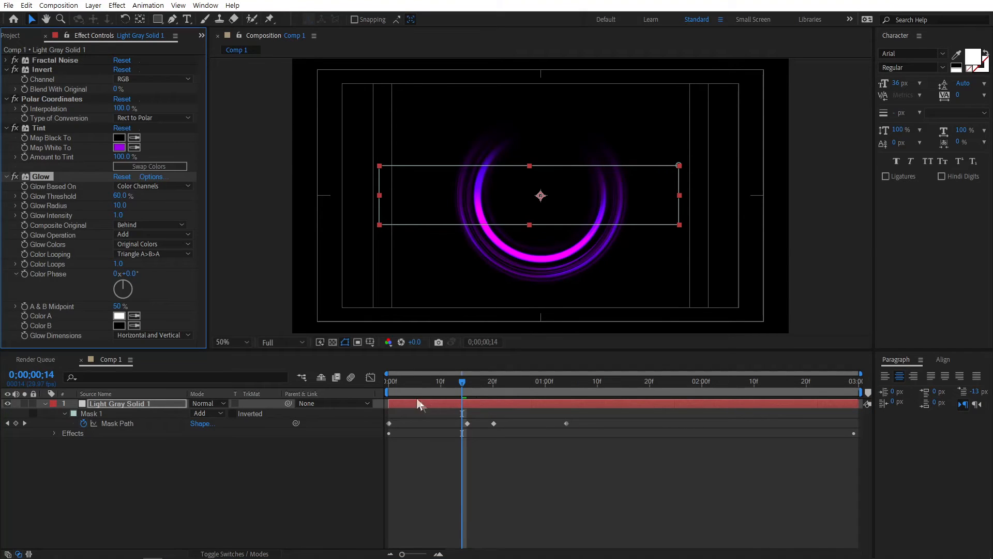
{"action": "left_click_drag", "start_coordinate": [402, 385], "coordinate": [467, 386]}
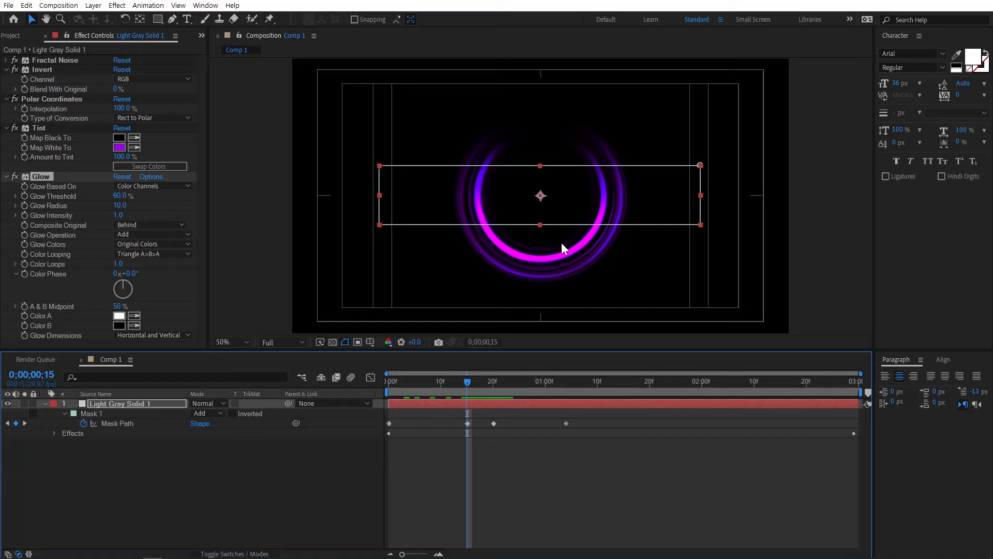
- Set the Glow Threshold to 40% and the Glow Radius to 30, and preview the glowing ring animation
{"action": "left_click", "coordinate": [48, 175]}
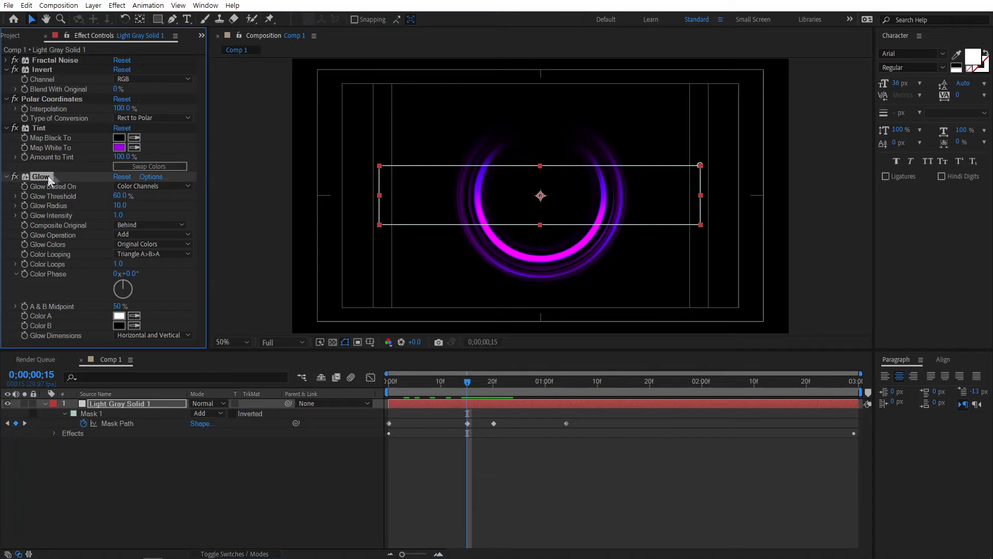
{"action": "left_click_drag", "start_coordinate": [120, 202], "coordinate": [99, 203]}
{"action": "left_click", "coordinate": [123, 196]}
{"action": "type", "text": "40"}
{"action": "key", "text": "Return"}
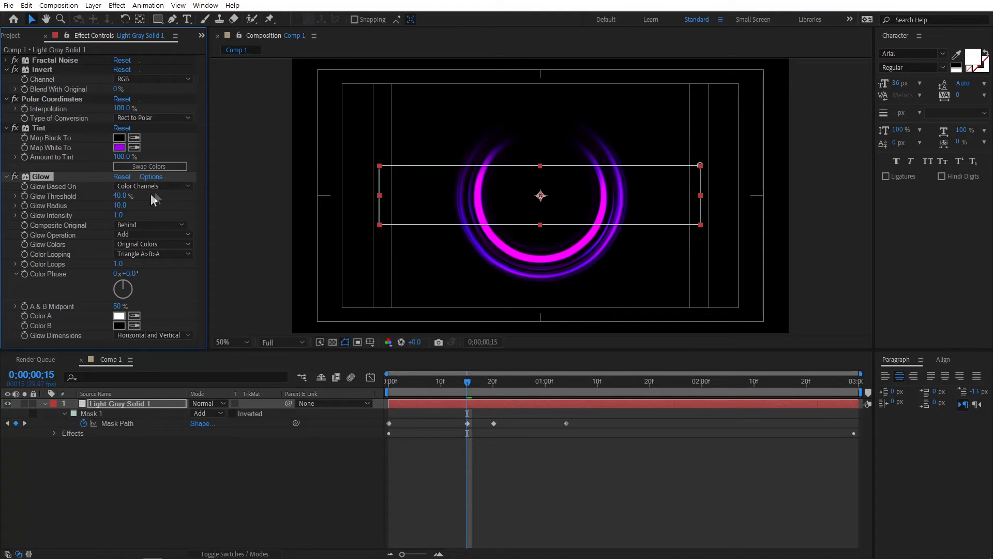
{"action": "left_click", "coordinate": [120, 205]}
{"action": "type", "text": "55"}
{"action": "key", "text": "Return"}
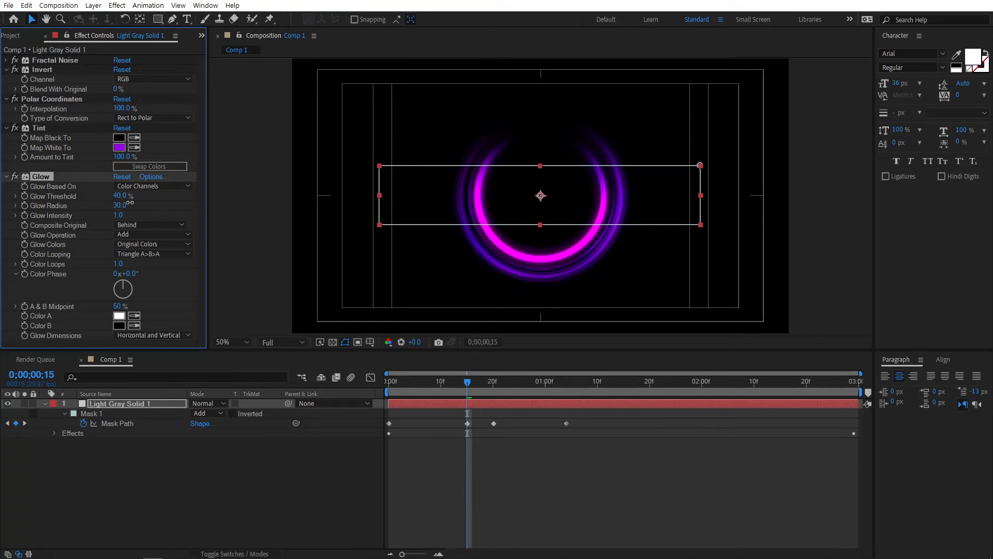
{"action": "left_click_drag", "start_coordinate": [464, 393], "coordinate": [531, 390]}
{"action": "left_click", "coordinate": [632, 449]}
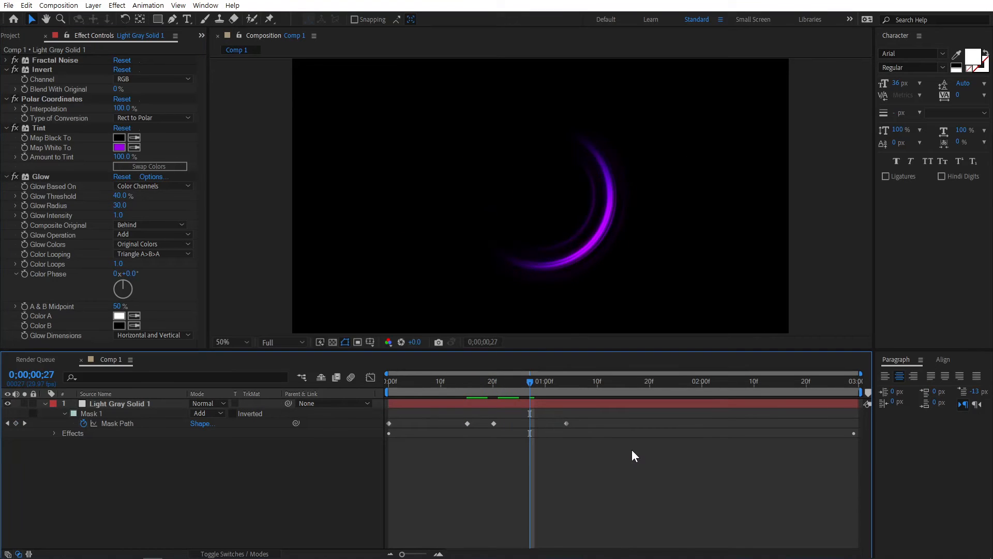
{"action": "key", "text": "space"}
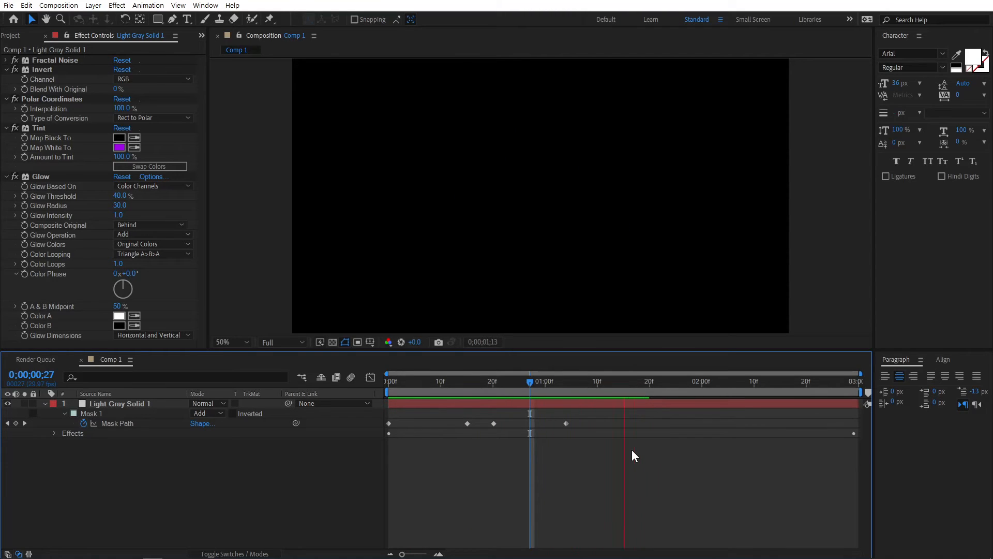
{"action": "key", "text": "space"}
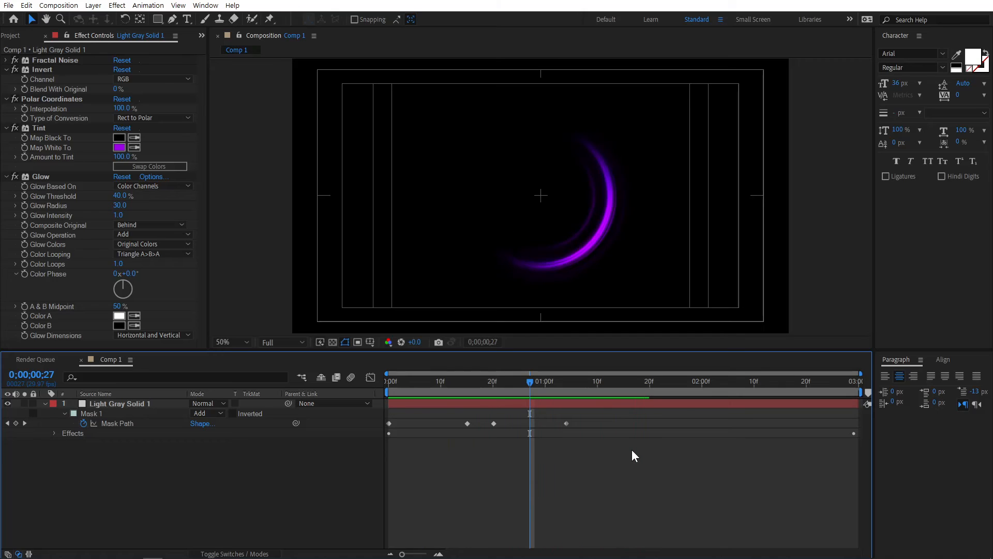
- At 0;00;00;18, scale the solid layer up to 143% and play back the enlarged ring animation
{"action": "left_click_drag", "start_coordinate": [562, 382], "coordinate": [484, 381]}
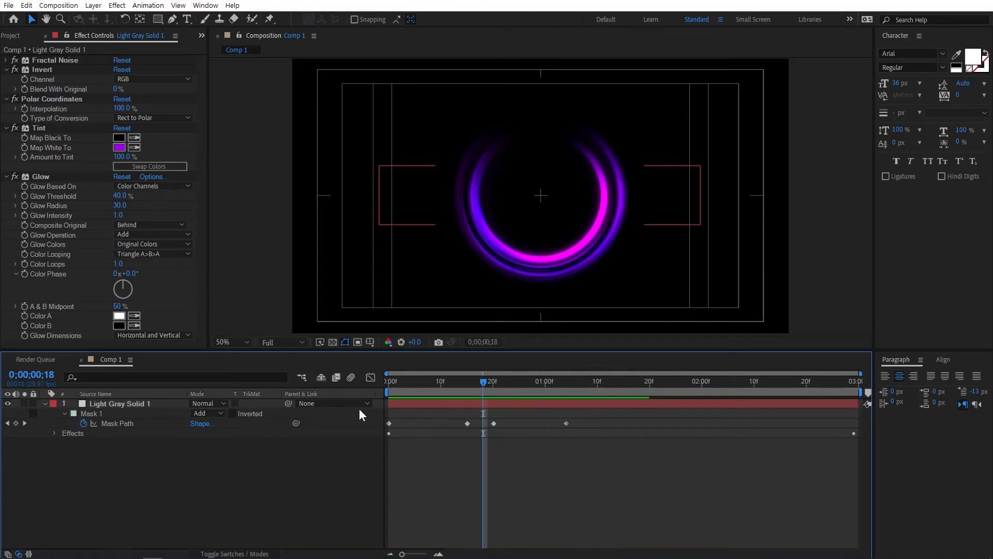
{"action": "left_click", "coordinate": [402, 402]}
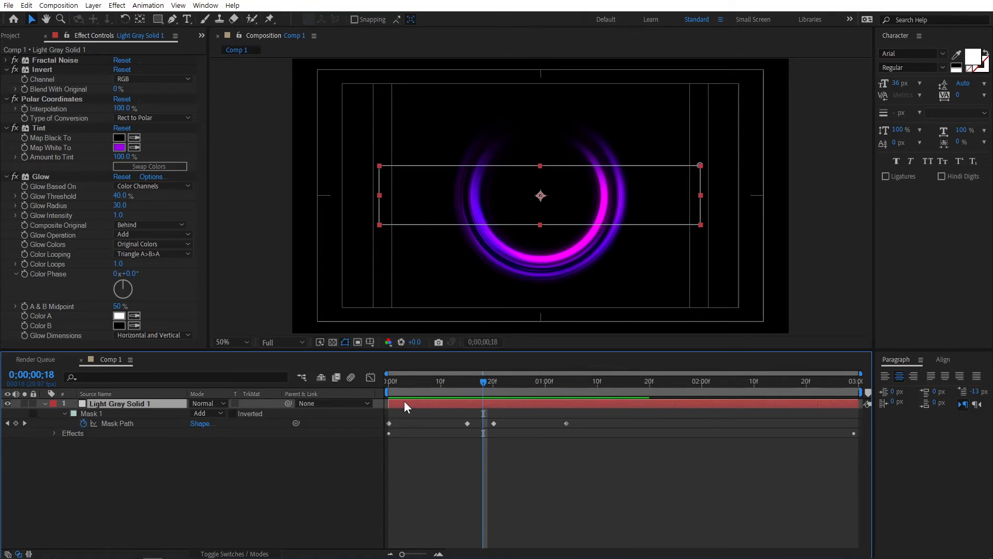
{"action": "key", "text": "s"}
{"action": "left_click_drag", "start_coordinate": [206, 414], "coordinate": [230, 414]}
{"action": "left_click", "coordinate": [261, 486]}
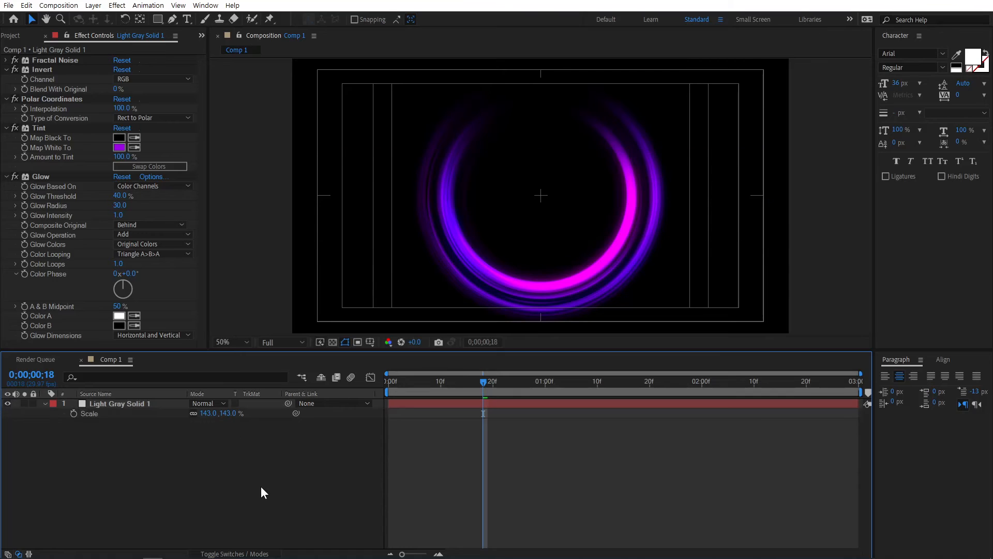
{"action": "key", "text": "space"}
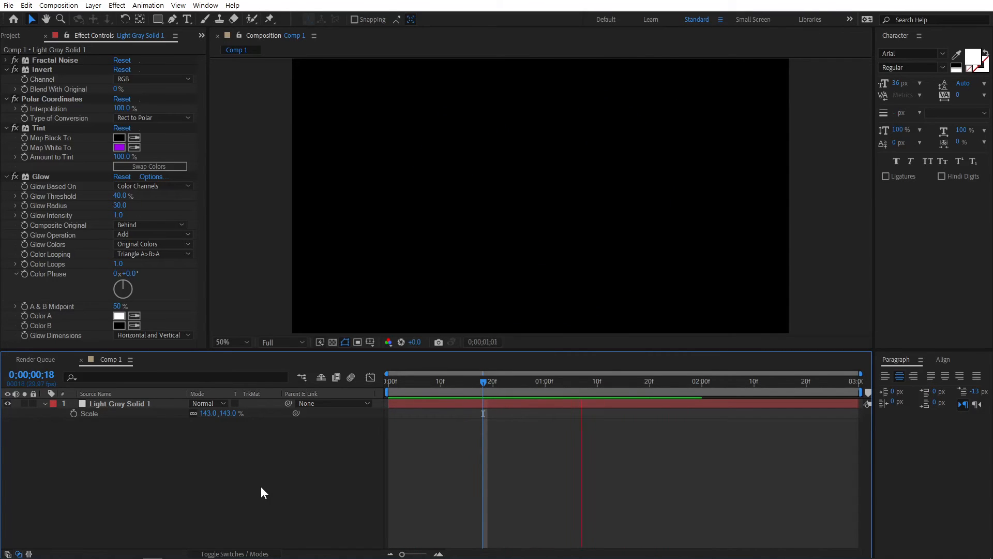
{"action": "key", "text": "space"}
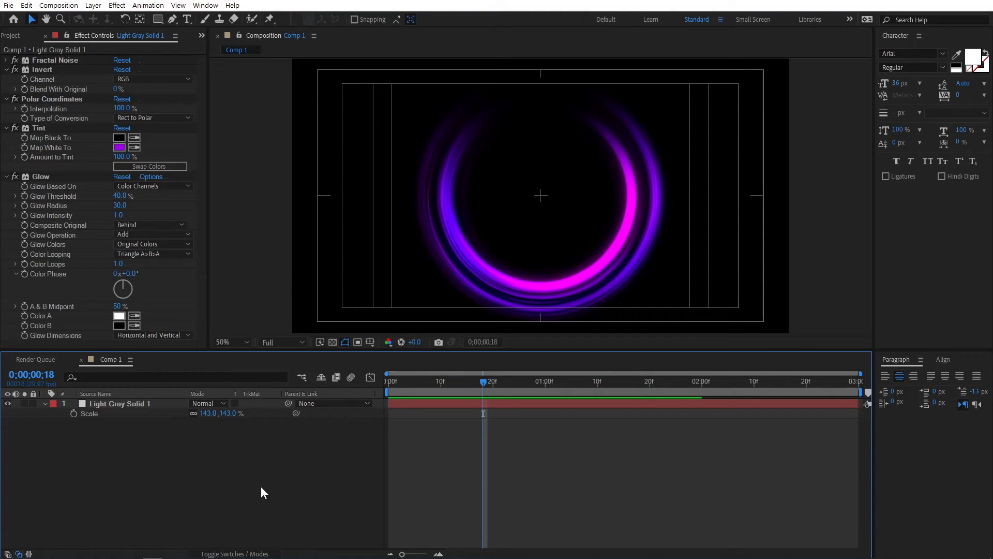
- Add a text layer reading "SPEED" inside the ring
{"action": "left_click", "coordinate": [188, 20]}
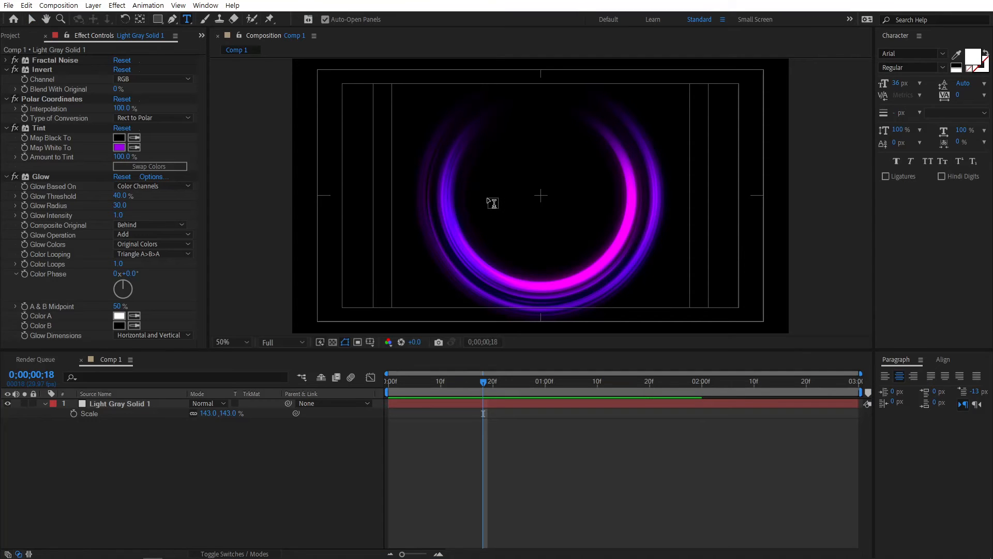
{"action": "left_click", "coordinate": [489, 198]}
{"action": "type", "text": "SPEED"}
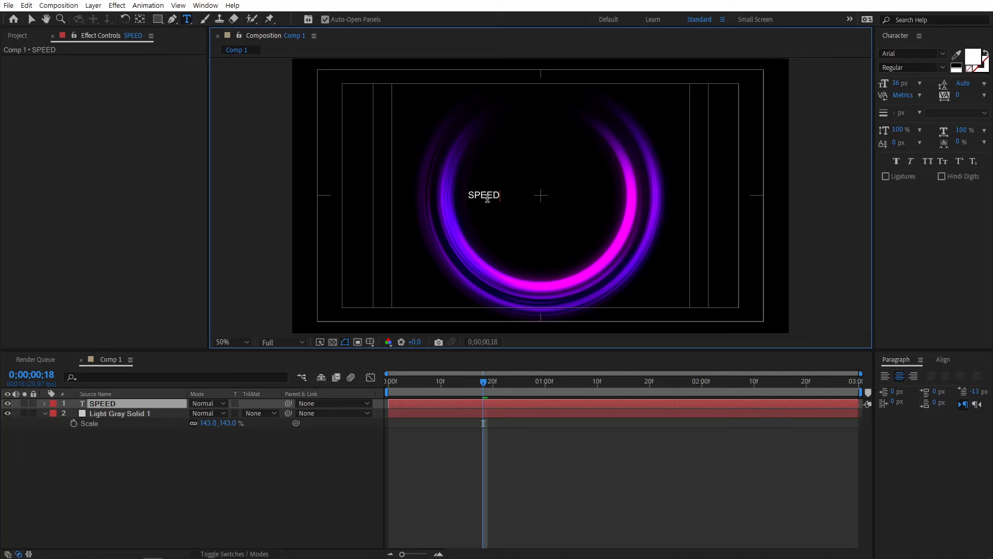
{"action": "left_click", "coordinate": [32, 19]}
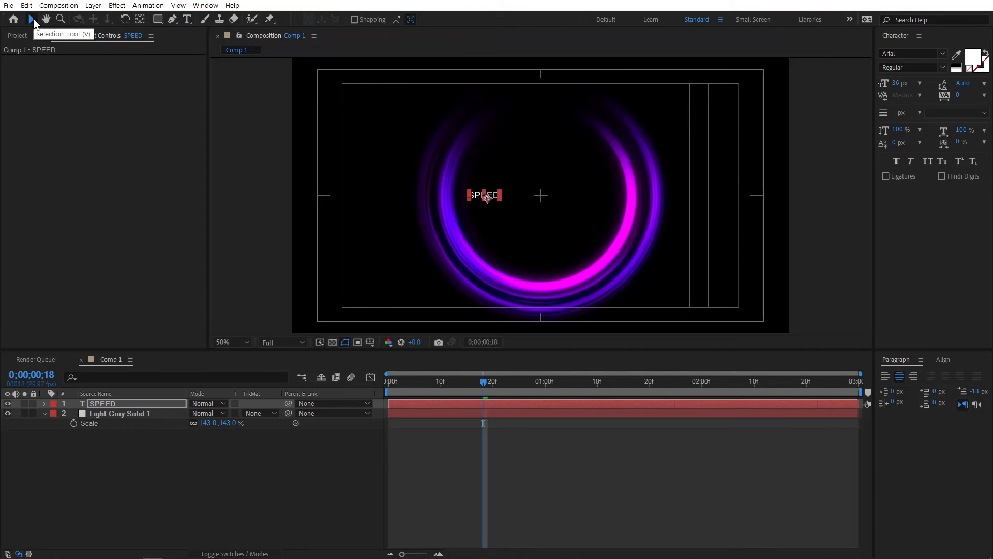
- Set the SPEED text to 183 px in Arial Bold and center it inside the ring
{"action": "left_click_drag", "start_coordinate": [898, 83], "coordinate": [974, 83]}
{"action": "left_click_drag", "start_coordinate": [527, 191], "coordinate": [585, 202]}
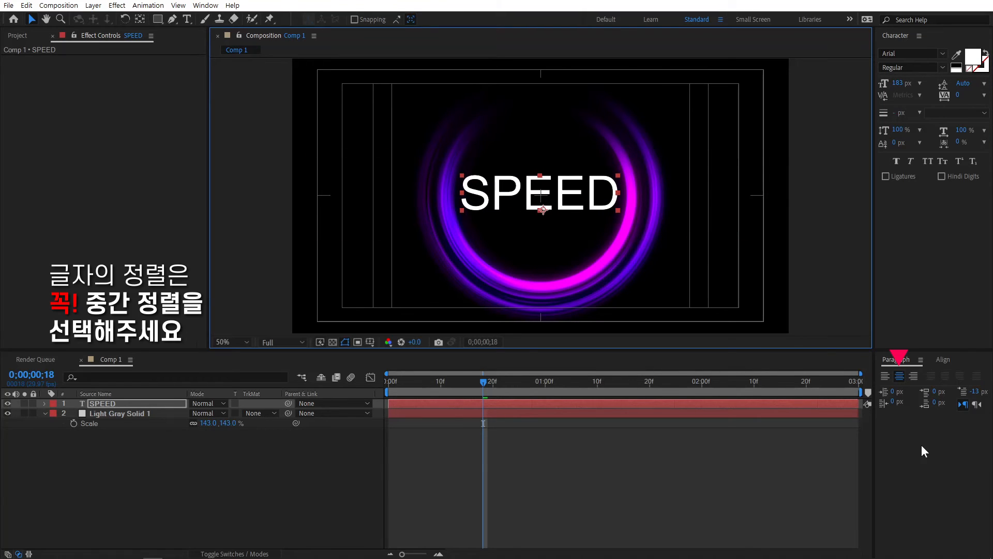
{"action": "left_click_drag", "start_coordinate": [582, 204], "coordinate": [584, 206]}
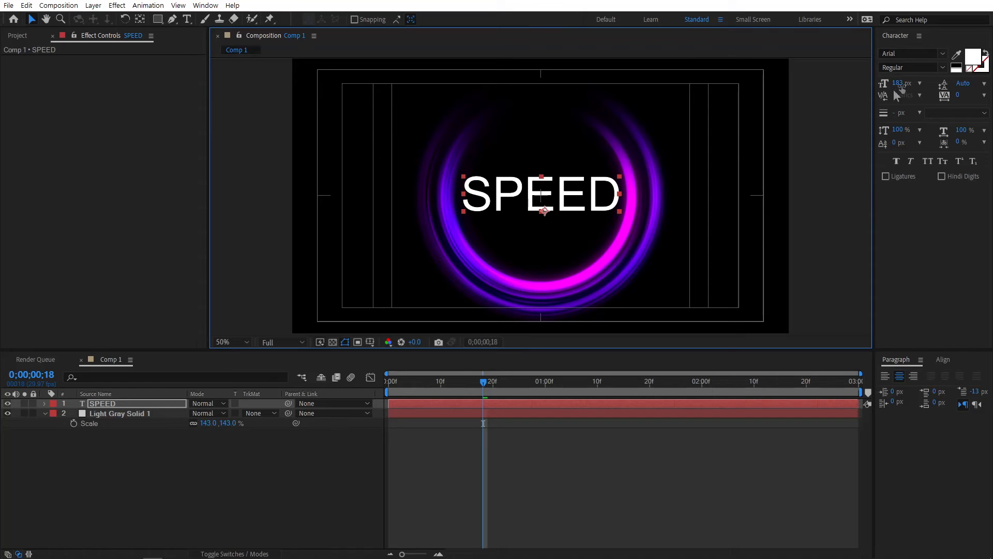
{"action": "left_click", "coordinate": [941, 68]}
{"action": "left_click", "coordinate": [901, 104]}
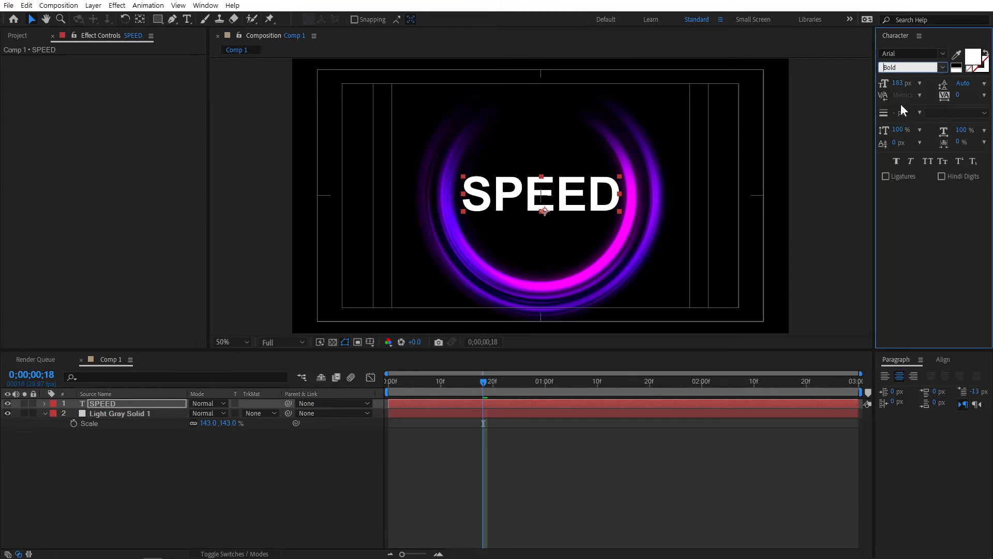
- Change the font style of the letters "ED" in the SPEED text to Black
{"action": "double_click", "coordinate": [584, 204]}
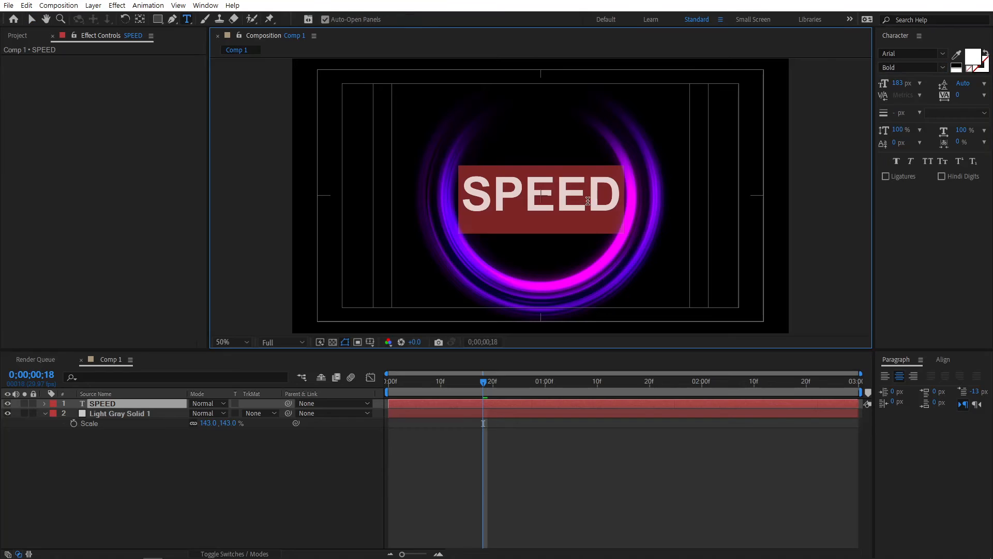
{"action": "left_click", "coordinate": [557, 203]}
{"action": "left_click_drag", "start_coordinate": [557, 199], "coordinate": [639, 197]}
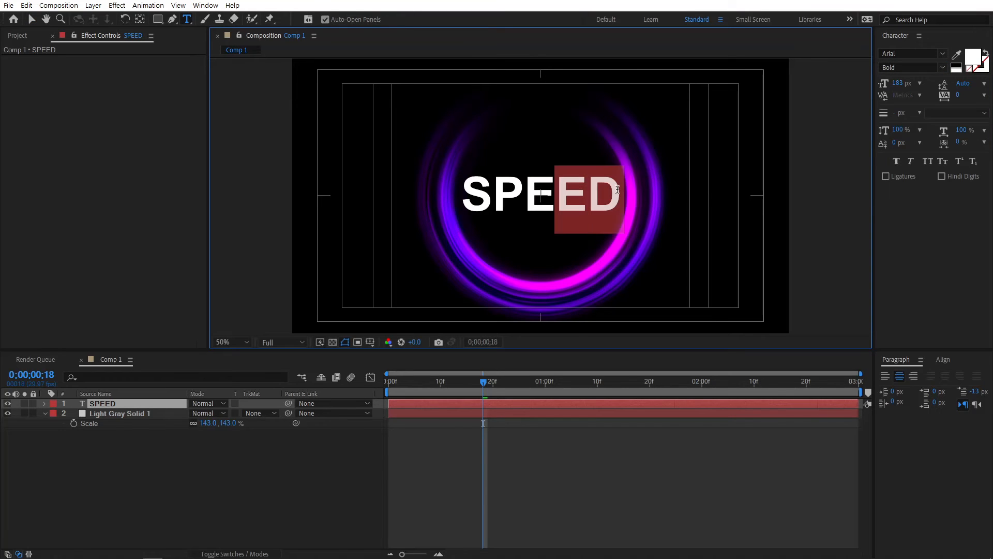
{"action": "left_click", "coordinate": [942, 66]}
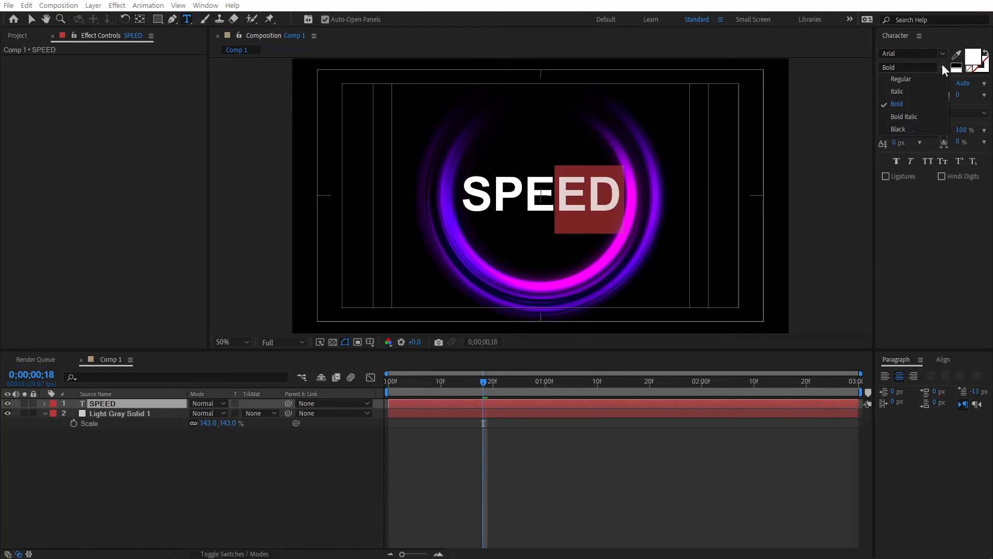
{"action": "left_click", "coordinate": [905, 129]}
{"action": "left_click", "coordinate": [602, 204]}
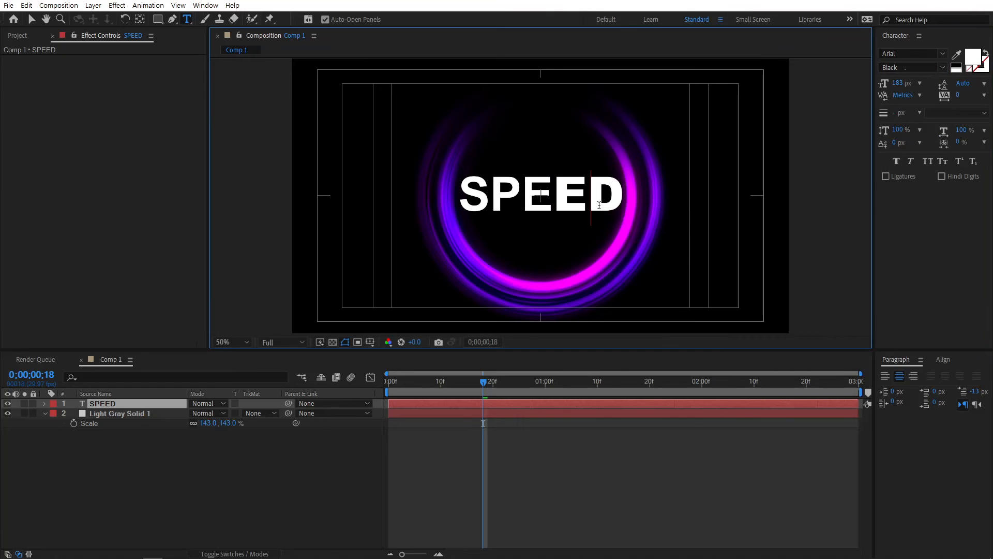
- Fill the letters "ED" with the magenta sampled from the ring and finish editing the text
{"action": "left_click_drag", "start_coordinate": [556, 196], "coordinate": [626, 198]}
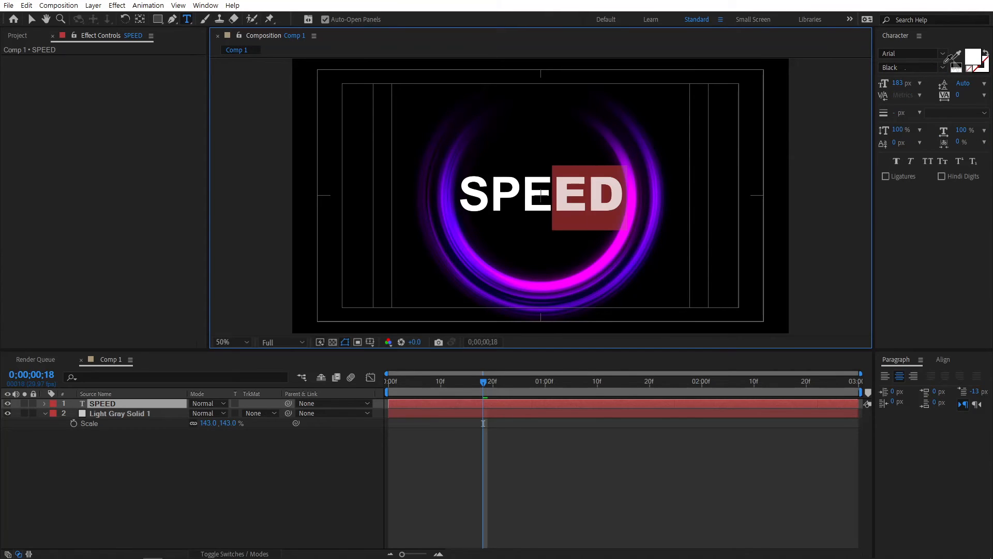
{"action": "left_click", "coordinate": [957, 53]}
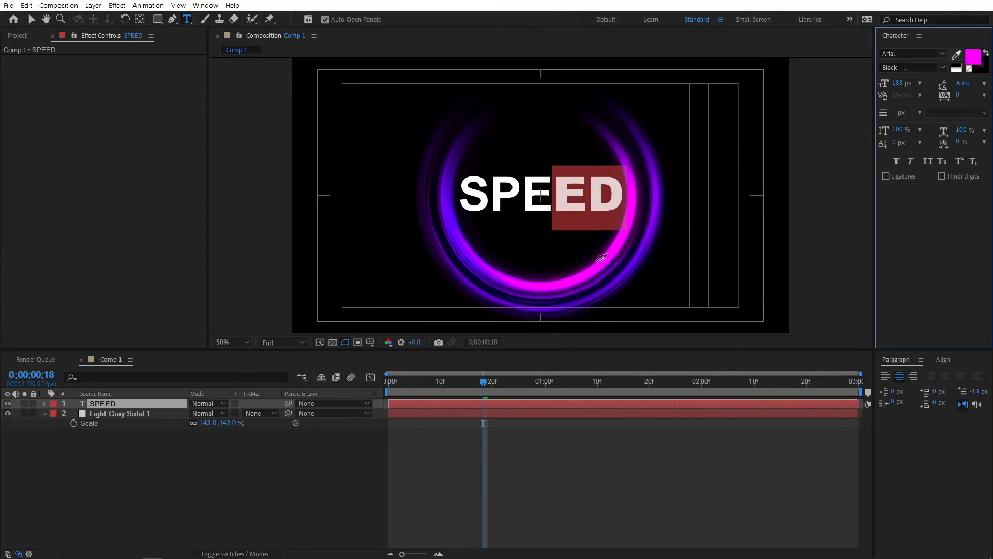
{"action": "left_click", "coordinate": [569, 283]}
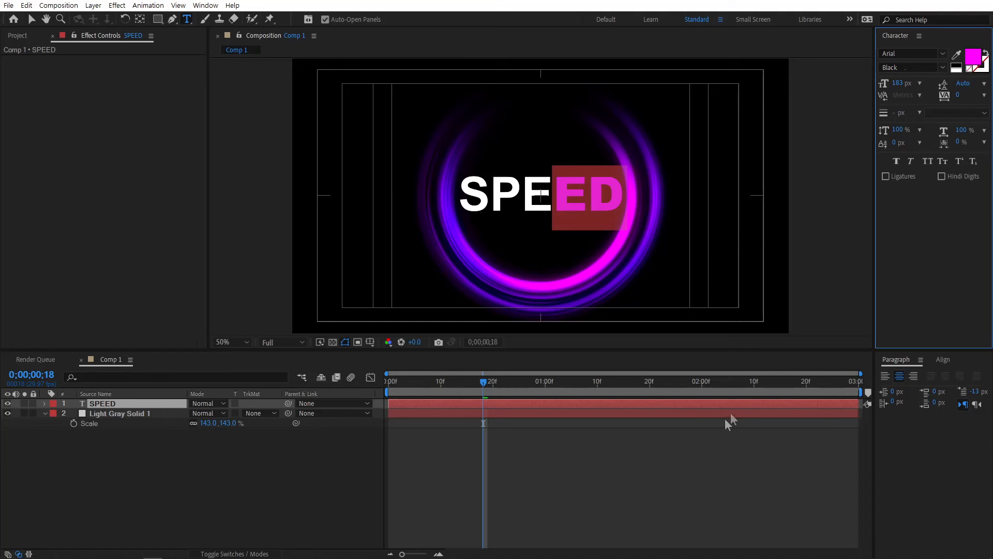
{"action": "left_click", "coordinate": [709, 442]}
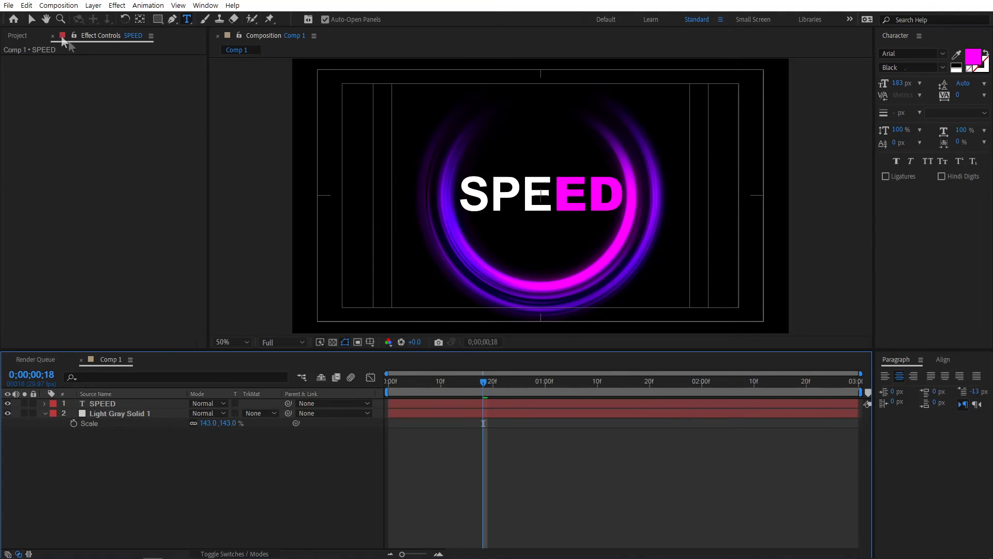
{"action": "left_click", "coordinate": [31, 19]}
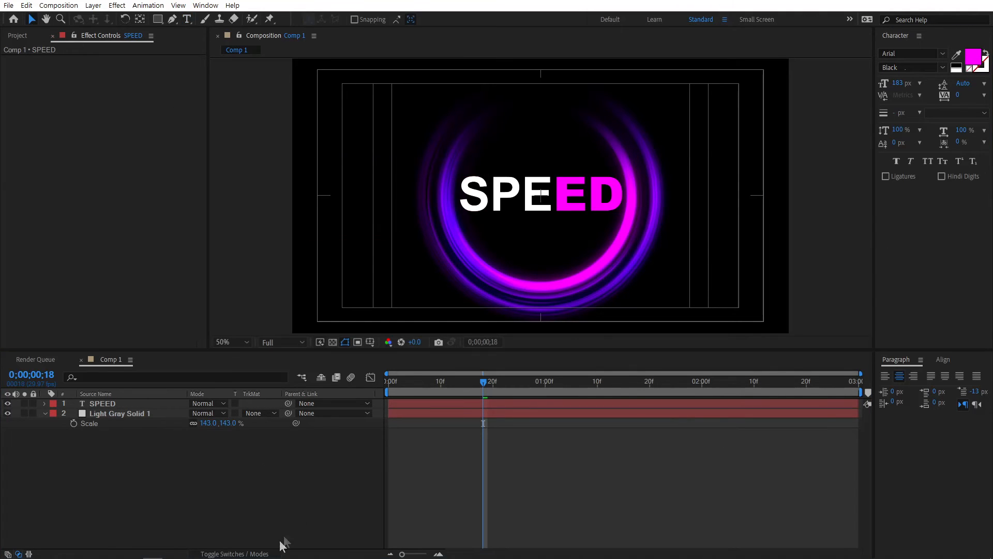
- Add a Tracking animator to the SPEED text layer and set its Tracking Amount to 50
{"action": "left_click", "coordinate": [106, 404]}
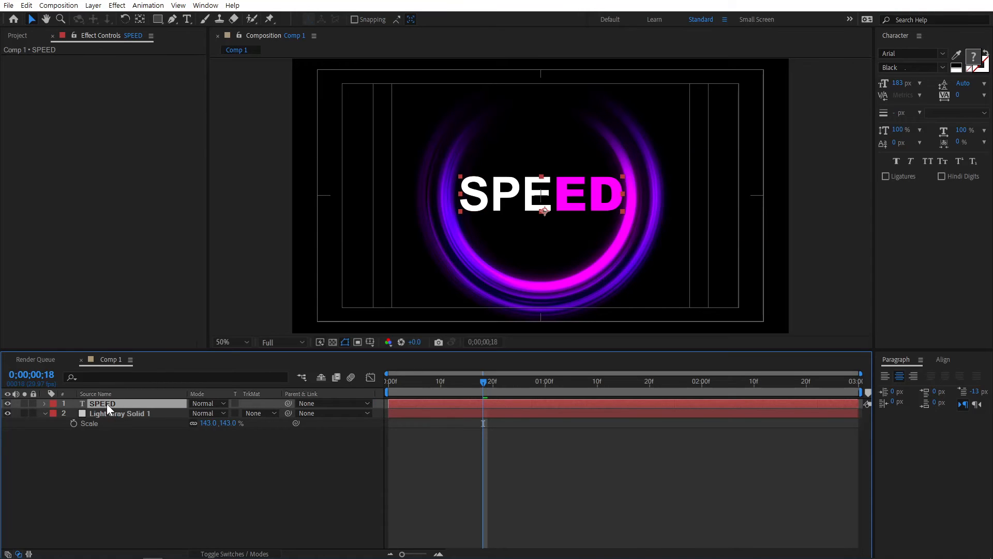
{"action": "left_click", "coordinate": [43, 404]}
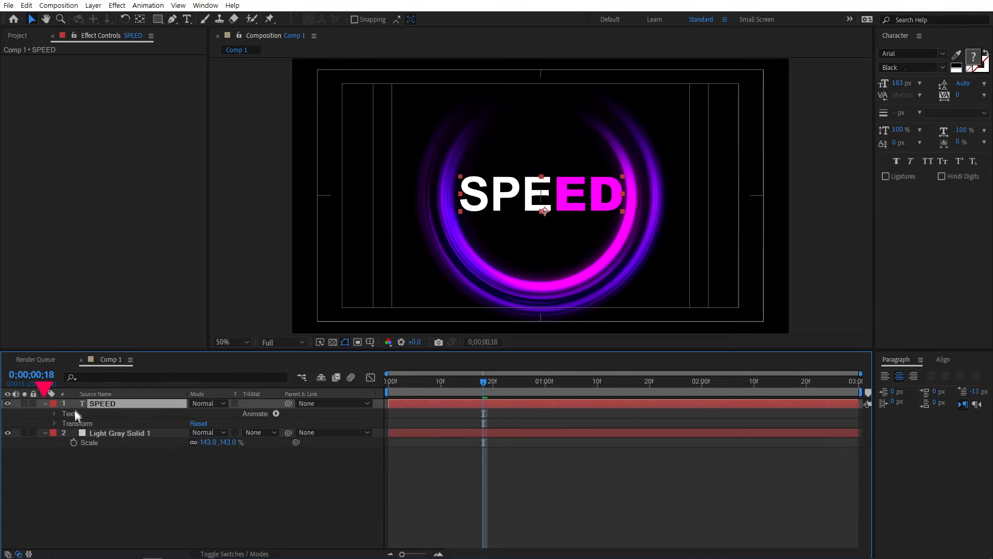
{"action": "left_click", "coordinate": [276, 414]}
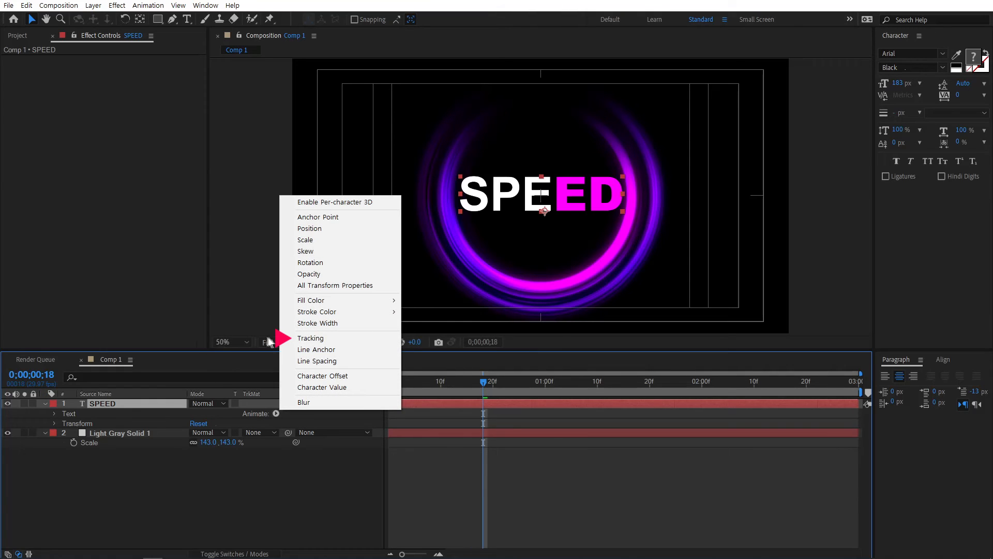
{"action": "left_click", "coordinate": [340, 338]}
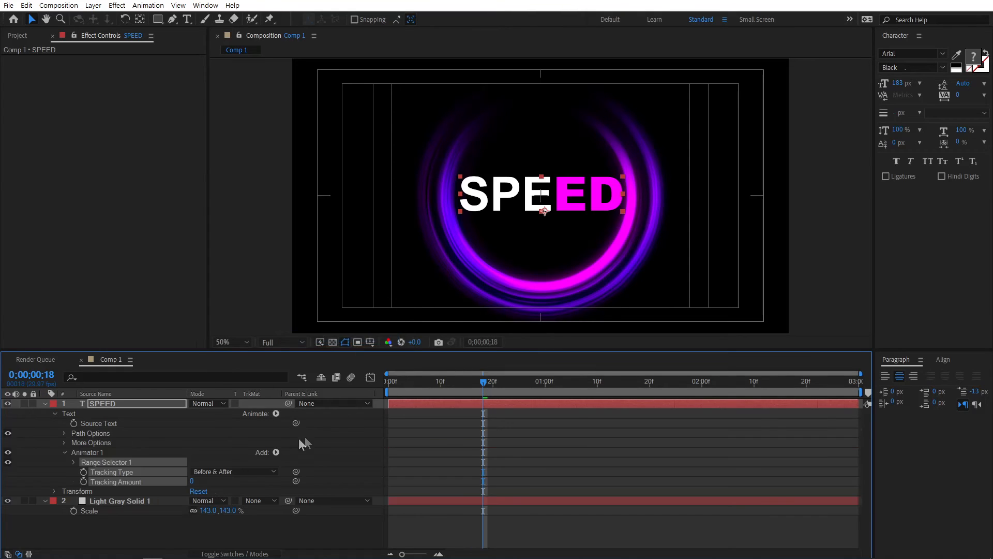
{"action": "left_click", "coordinate": [203, 483]}
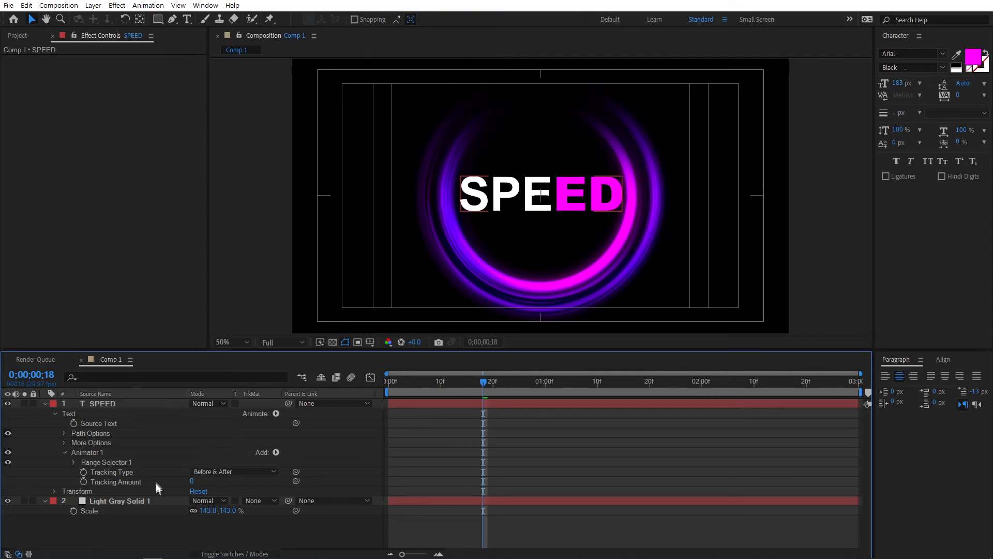
{"action": "left_click", "coordinate": [191, 482]}
{"action": "type", "text": "50"}
{"action": "key", "text": "Return"}
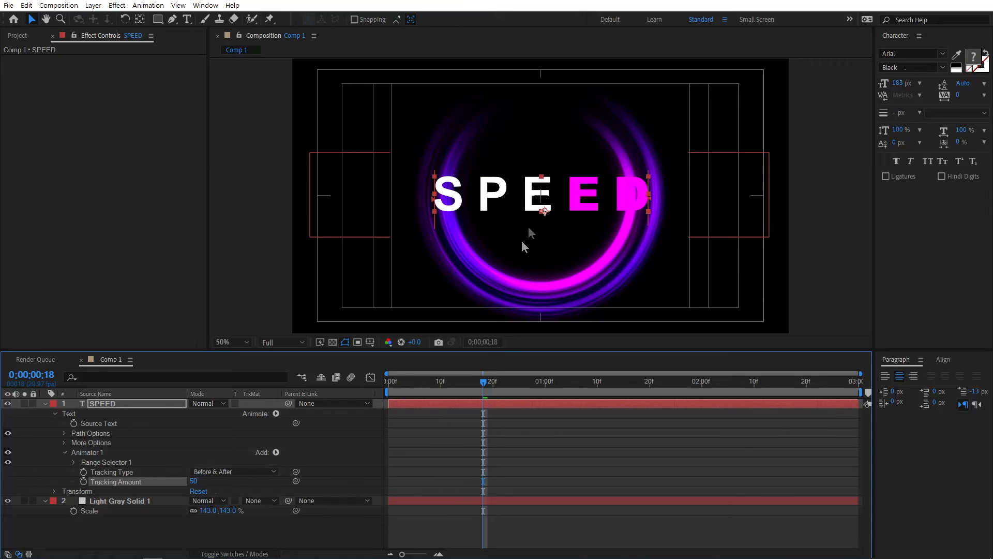
- Set the Range Selector Offset to -100% and keyframe it at 0;00;00;00
{"action": "left_click", "coordinate": [73, 462]}
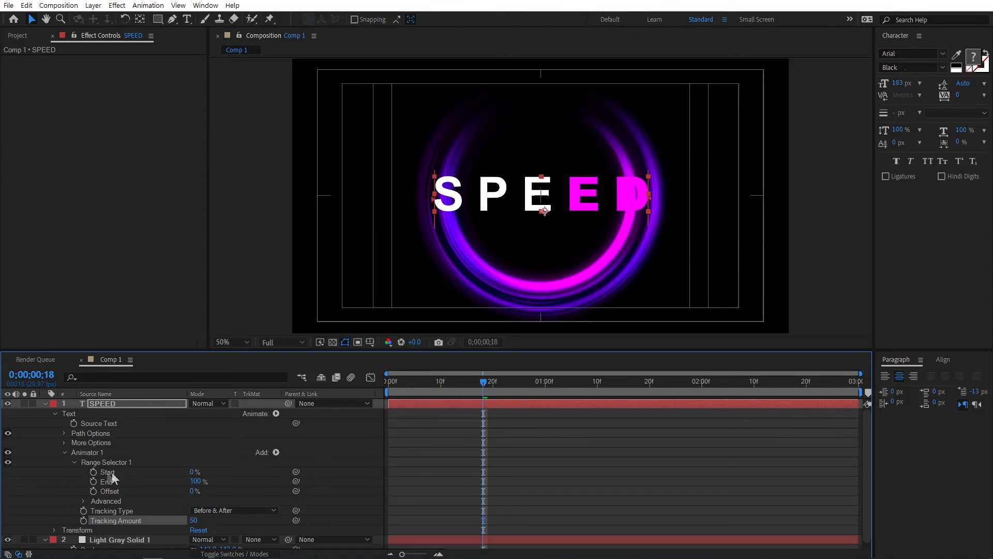
{"action": "left_click", "coordinate": [111, 491]}
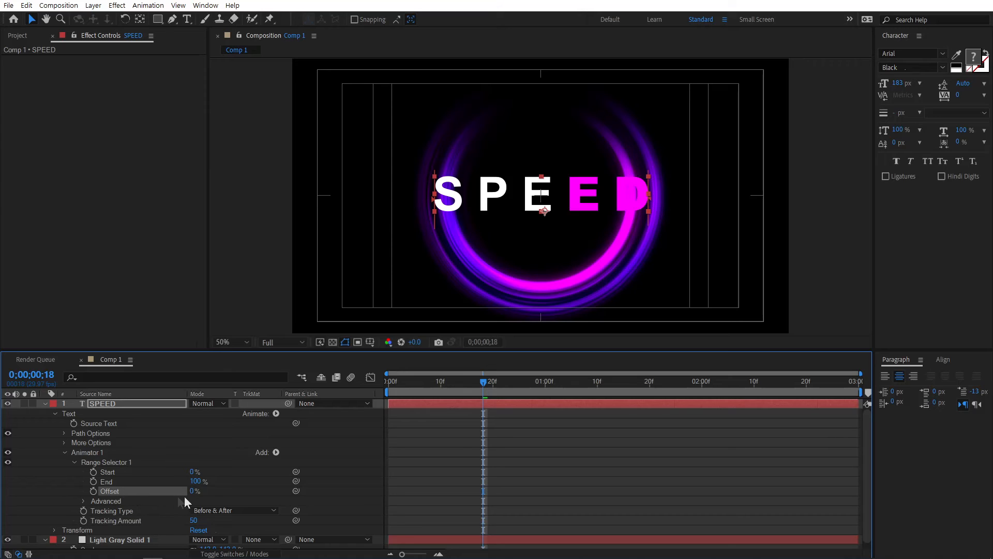
{"action": "left_click_drag", "start_coordinate": [194, 492], "coordinate": [84, 493]}
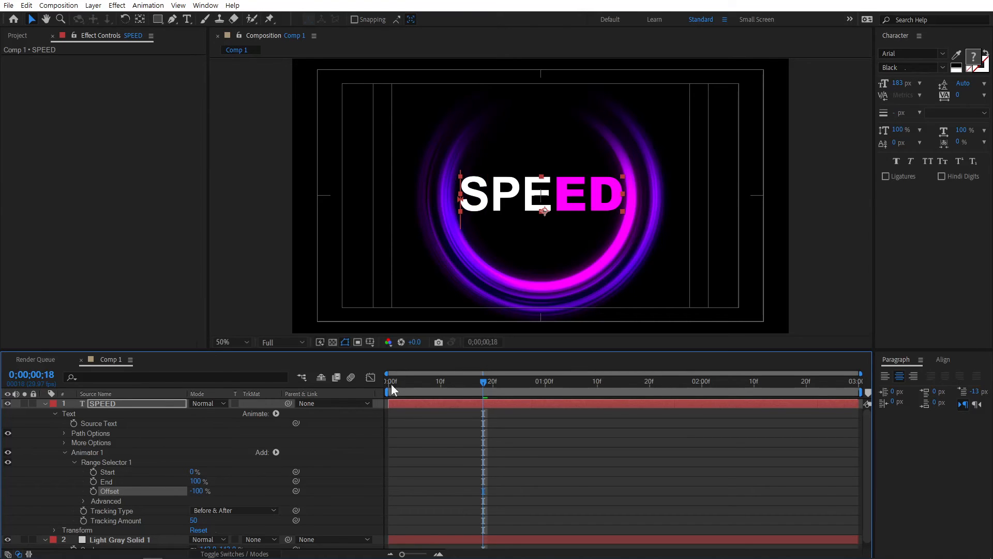
{"action": "left_click", "coordinate": [391, 384]}
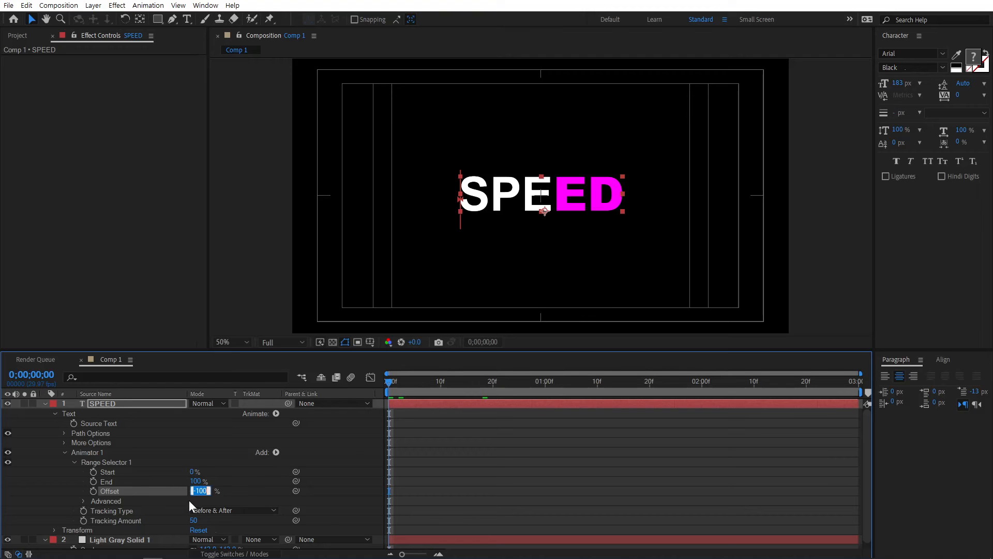
{"action": "left_click", "coordinate": [94, 491]}
- Keyframe the Range Selector Offset at 100% at 0;00;00;15 and scrub through the text animation
{"action": "left_click_drag", "start_coordinate": [402, 385], "coordinate": [545, 395]}
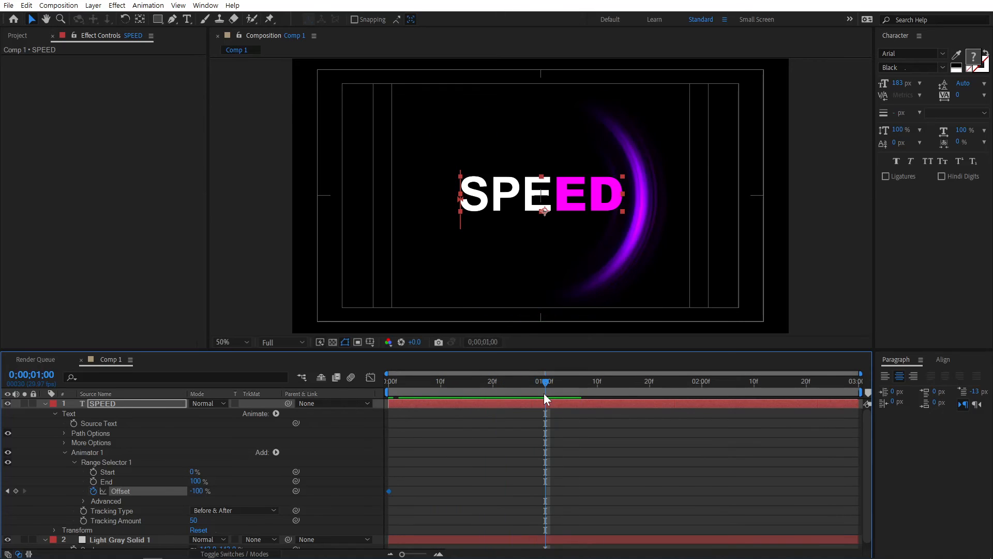
{"action": "left_click", "coordinate": [467, 385]}
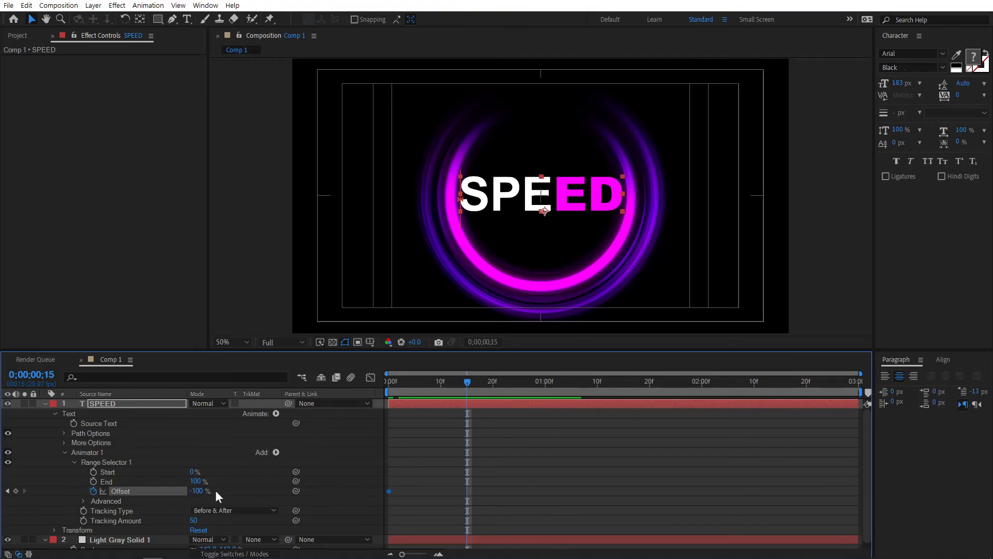
{"action": "left_click_drag", "start_coordinate": [205, 495], "coordinate": [318, 491]}
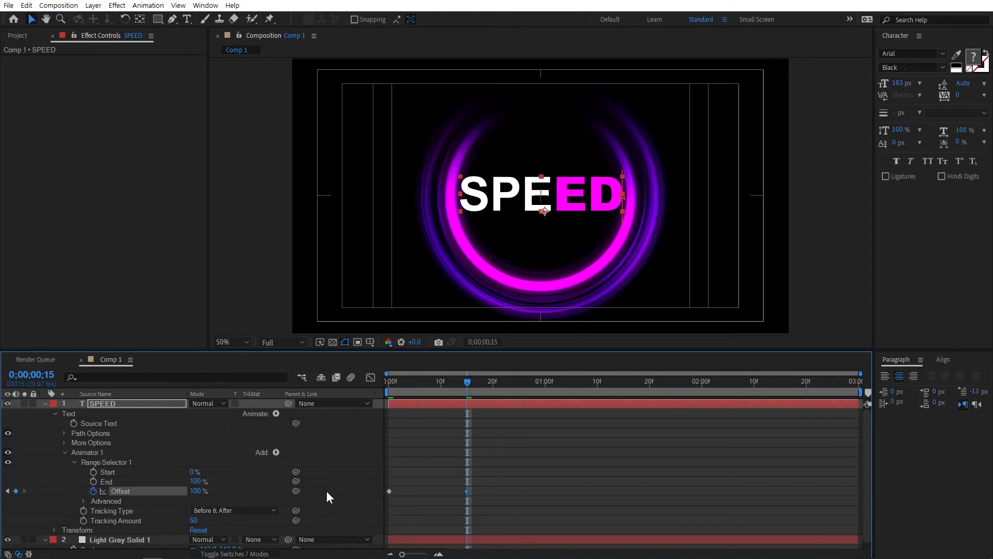
{"action": "left_click_drag", "start_coordinate": [392, 383], "coordinate": [475, 397]}
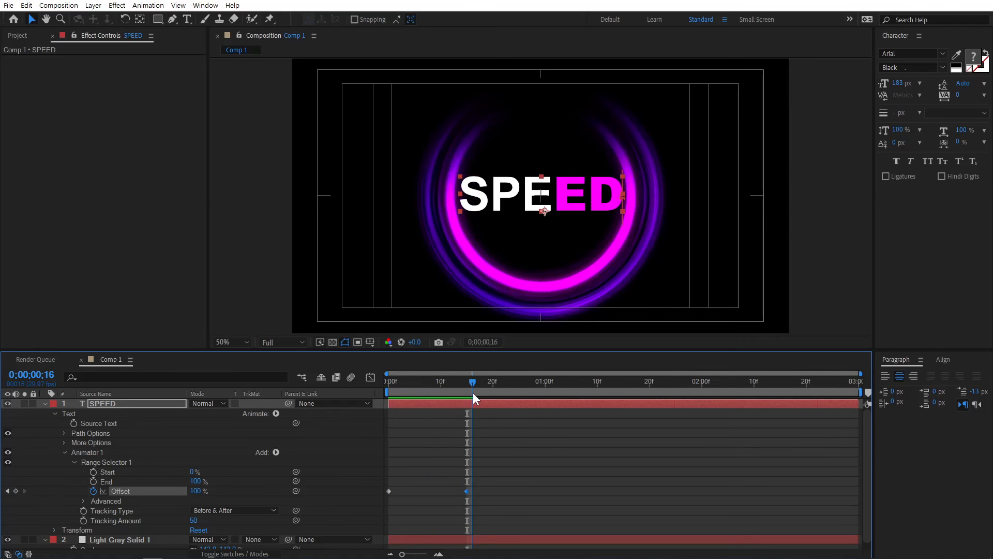
{"action": "left_click_drag", "start_coordinate": [400, 386], "coordinate": [381, 387]}
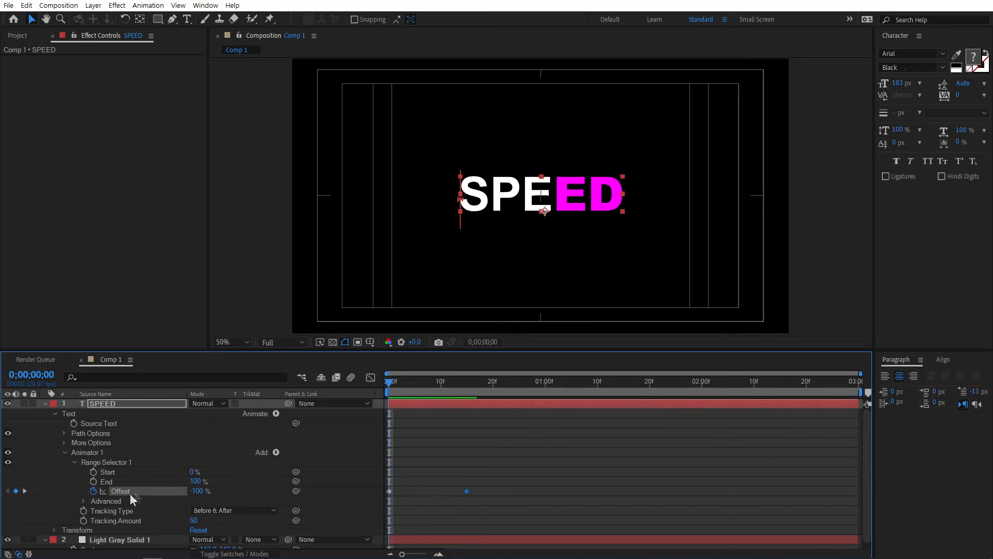
- Set the Range Selector's advanced Shape to Ramp Up and scrub to 0;00;00;14 to check the tracking animation
{"action": "left_click", "coordinate": [82, 502]}
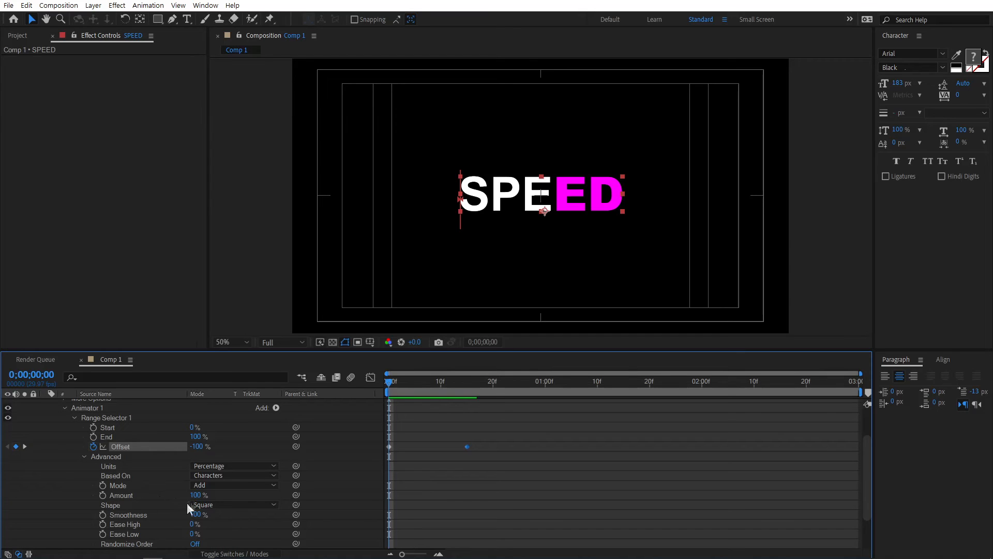
{"action": "left_click", "coordinate": [110, 505]}
{"action": "left_click", "coordinate": [208, 506]}
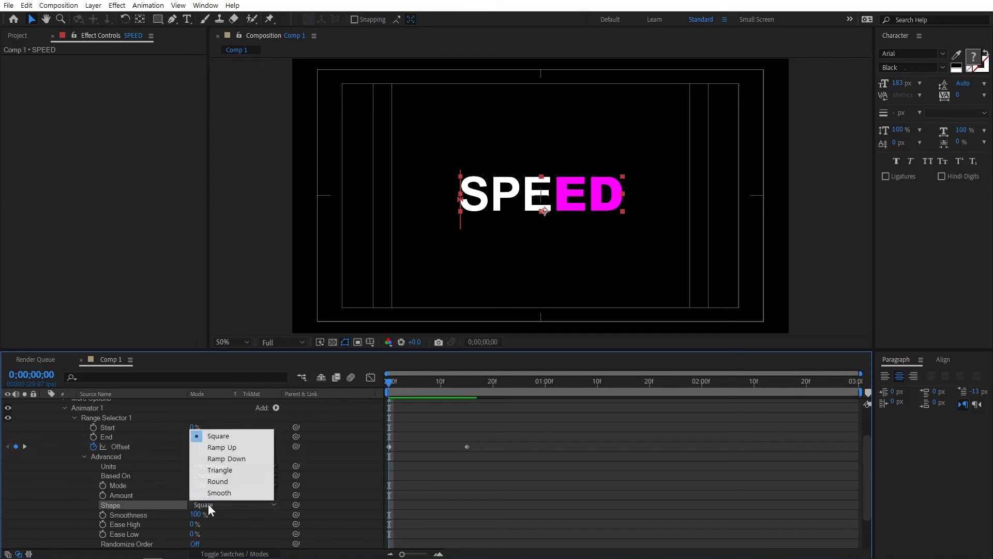
{"action": "left_click", "coordinate": [237, 448]}
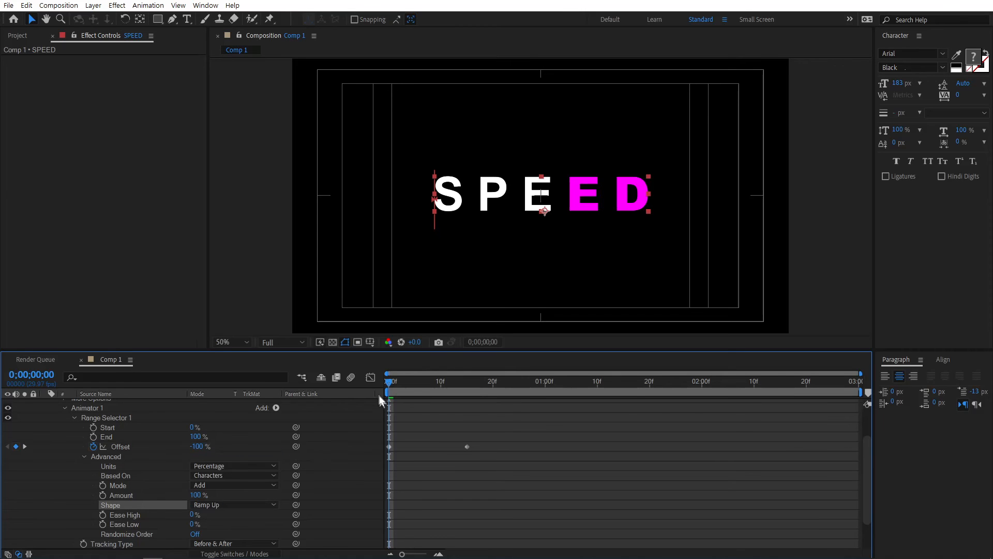
{"action": "left_click_drag", "start_coordinate": [389, 377], "coordinate": [463, 389]}
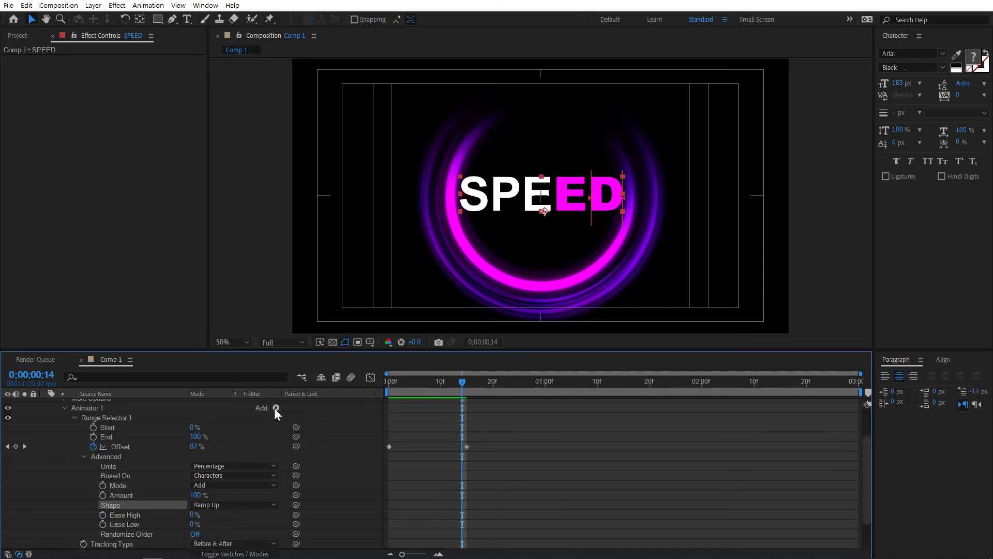
- Collapse the Range Selector settings and add an Opacity property to the SPEED text's animator
{"action": "scroll", "coordinate": [222, 428], "scroll_direction": "up", "scroll_amount": 3}
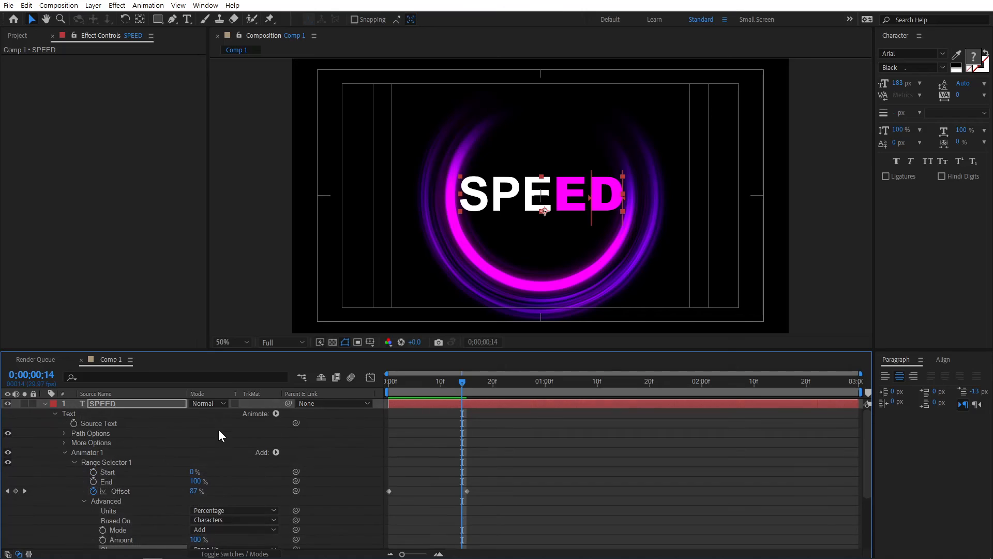
{"action": "left_click", "coordinate": [75, 462]}
{"action": "left_click", "coordinate": [89, 451]}
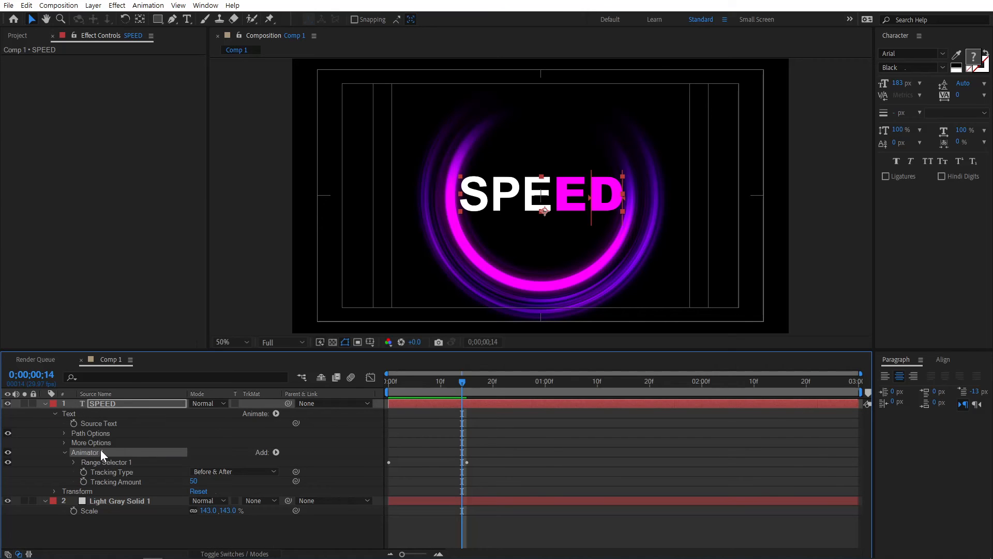
{"action": "left_click", "coordinate": [276, 452]}
{"action": "mouse_move", "coordinate": [305, 455]}
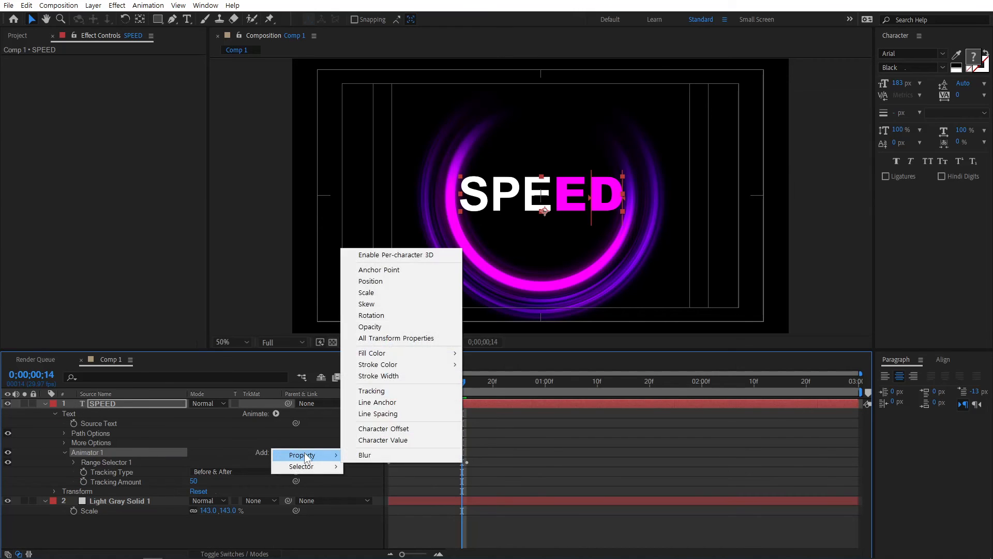
{"action": "left_click", "coordinate": [387, 327]}
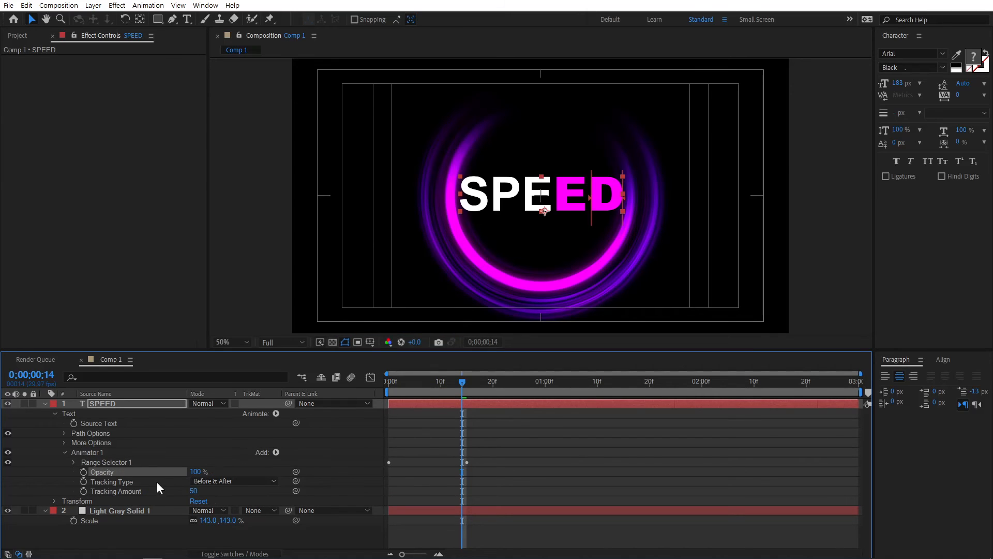
- Set the SPEED text animator's Opacity to 0% and scrub through the animation up to 0;00;00;14
{"action": "left_click", "coordinate": [195, 472]}
{"action": "type", "text": "0"}
{"action": "key", "text": "Return"}
{"action": "left_click_drag", "start_coordinate": [401, 381], "coordinate": [462, 386]}
- Turn on Randomize Order in the Range Selector's advanced settings and scrub through the letter animation
{"action": "left_click", "coordinate": [73, 462]}
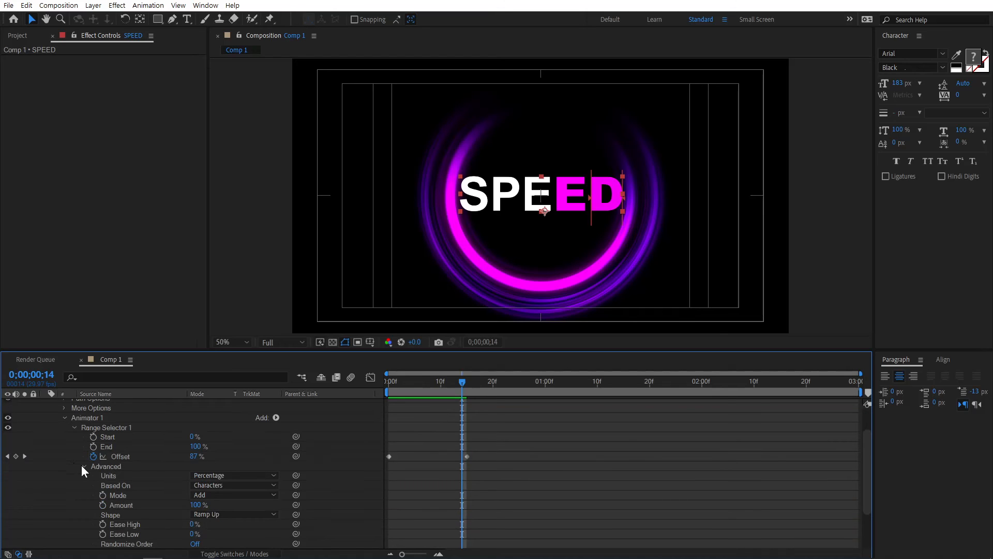
{"action": "scroll", "coordinate": [86, 464], "scroll_direction": "down", "scroll_amount": 3}
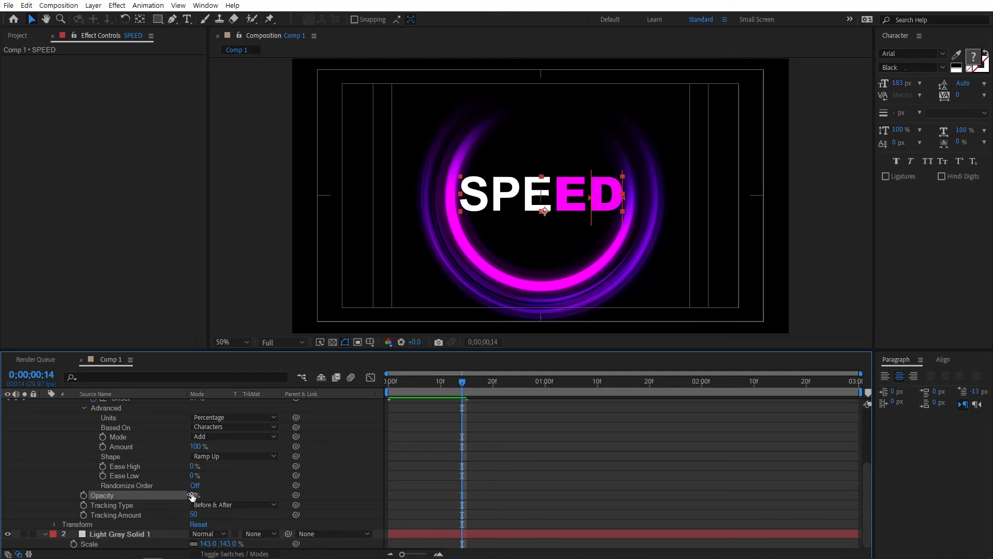
{"action": "left_click", "coordinate": [194, 486]}
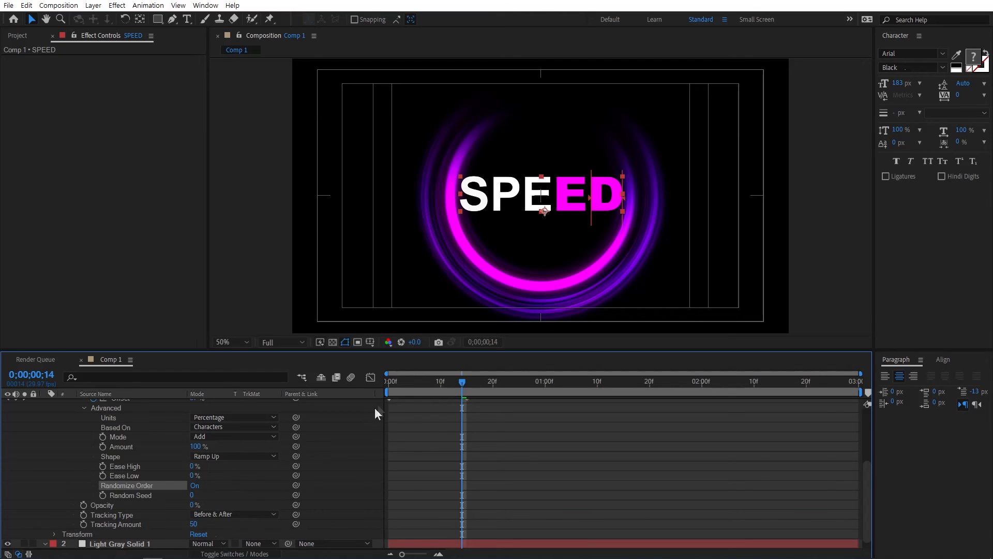
{"action": "left_click_drag", "start_coordinate": [396, 385], "coordinate": [484, 383]}
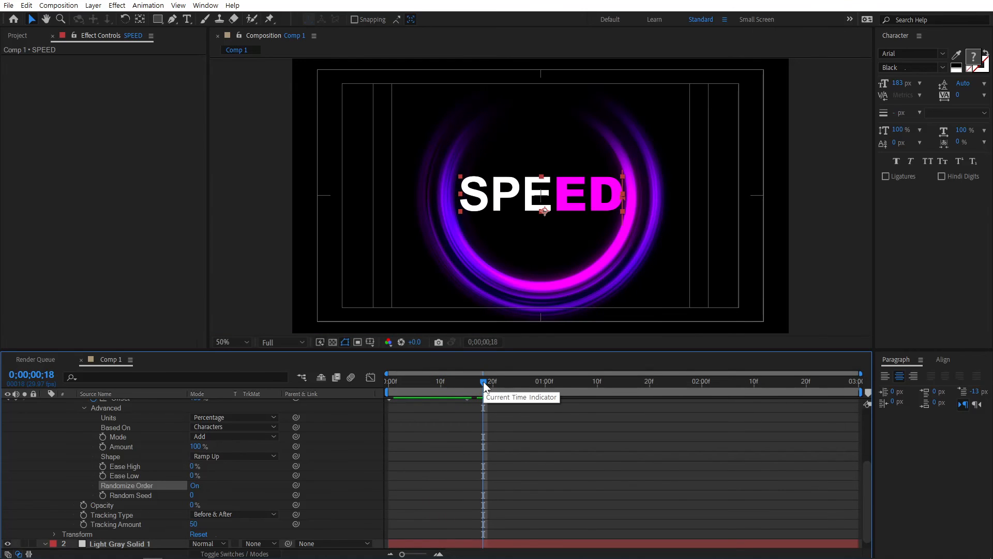
{"action": "mouse_move", "coordinate": [483, 381]}
{"action": "left_mouse_down"}
{"action": "mouse_move", "coordinate": [383, 390]}
{"action": "mouse_move", "coordinate": [479, 387]}
{"action": "left_mouse_up"}
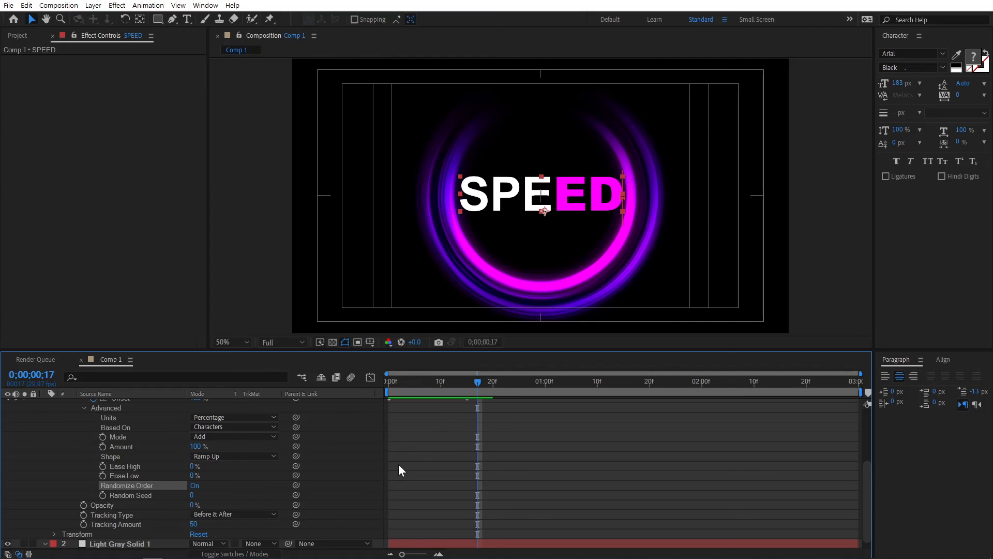
- Collapse the Range Selector's advanced settings and add a Blur property to the SPEED text's Animator 1
{"action": "left_click", "coordinate": [82, 408]}
{"action": "left_click", "coordinate": [89, 438]}
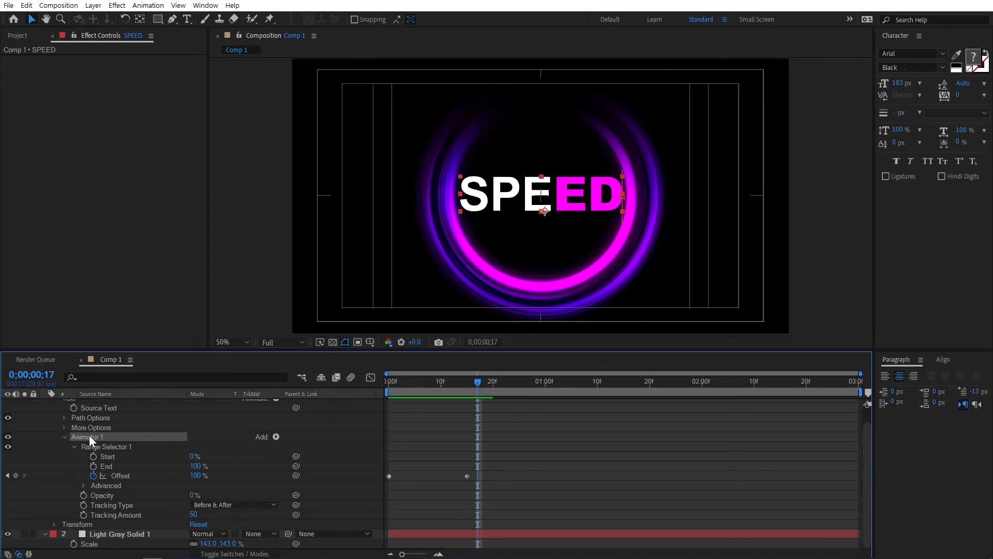
{"action": "left_click", "coordinate": [276, 437]}
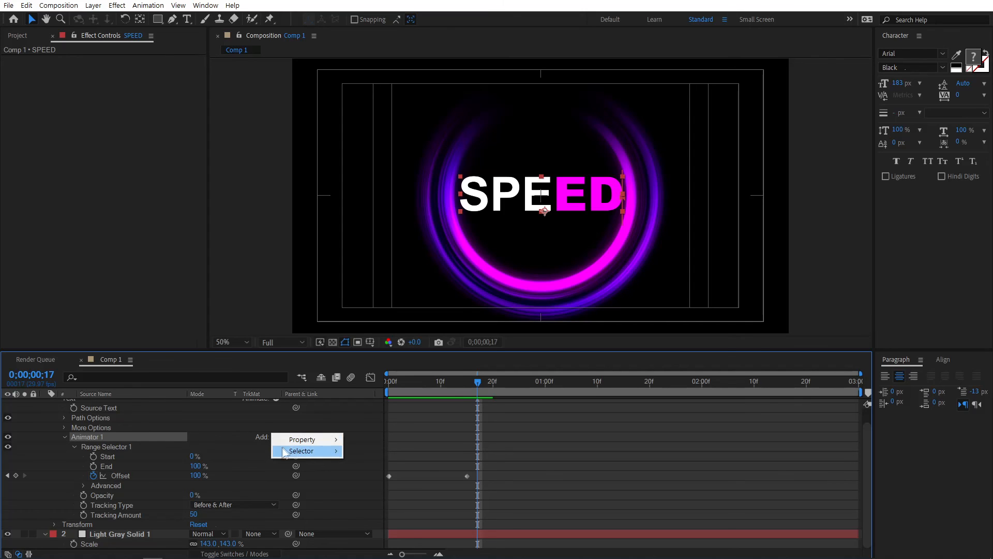
{"action": "mouse_move", "coordinate": [310, 440]}
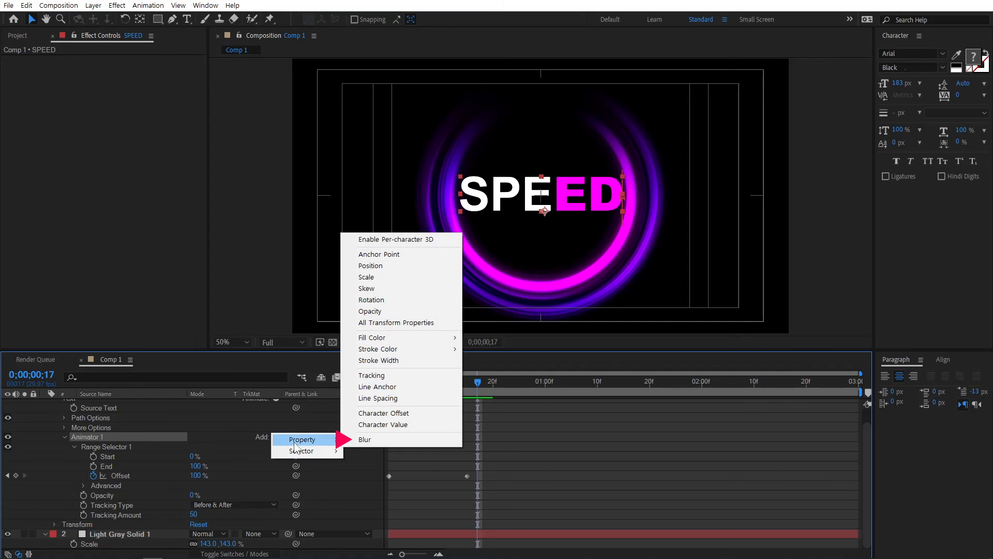
{"action": "left_click", "coordinate": [401, 438]}
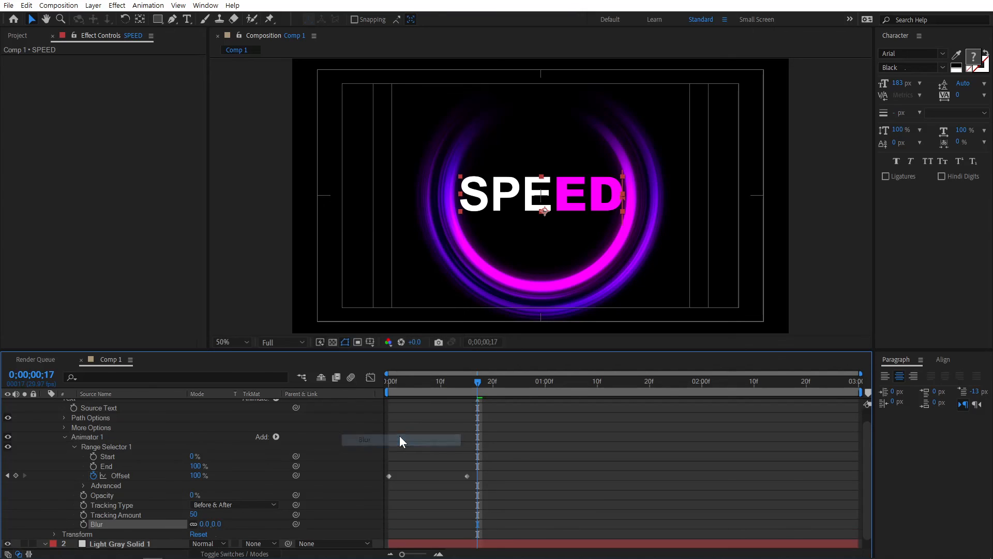
- Set the text animator's Blur to 100 in both directions and scrub through the blurred letter reveal
{"action": "left_click", "coordinate": [207, 525]}
{"action": "type", "text": "100"}
{"action": "key", "text": "Return"}
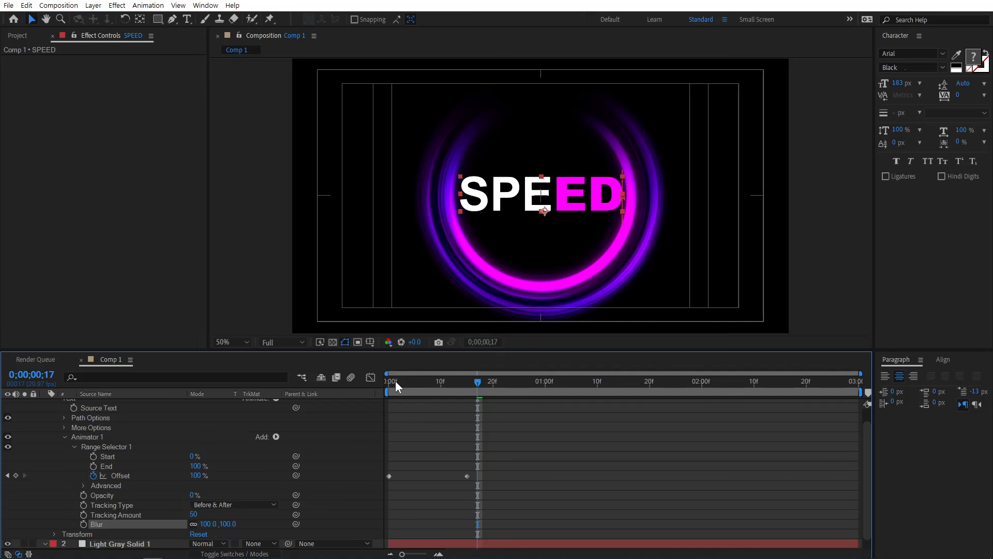
{"action": "left_click_drag", "start_coordinate": [390, 382], "coordinate": [514, 381]}
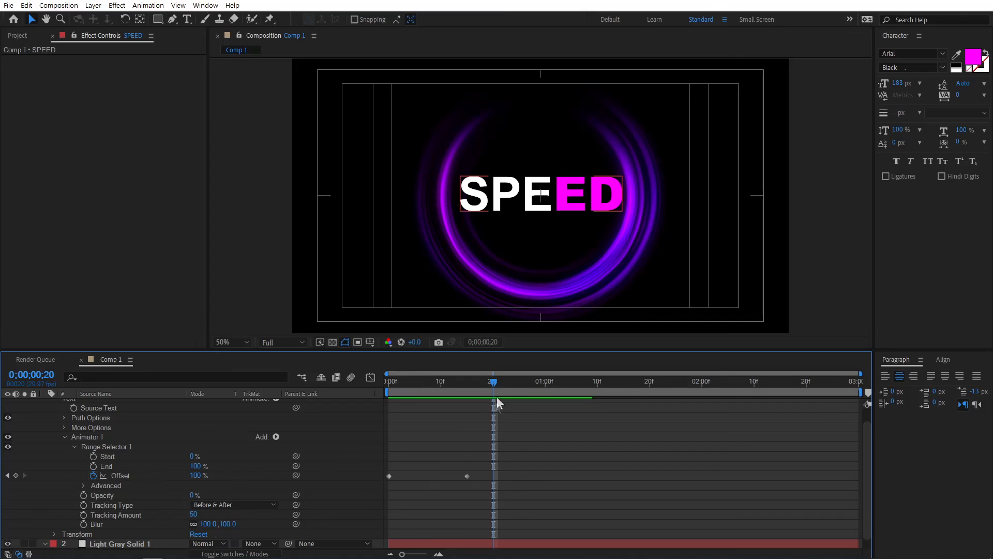
- Add an Offset hold keyframe at 0;00;00;20, keyframe Offset at -100% at 0;00;01;06, and preview the animation
{"action": "left_click", "coordinate": [16, 475]}
{"action": "left_click_drag", "start_coordinate": [540, 385], "coordinate": [577, 387]}
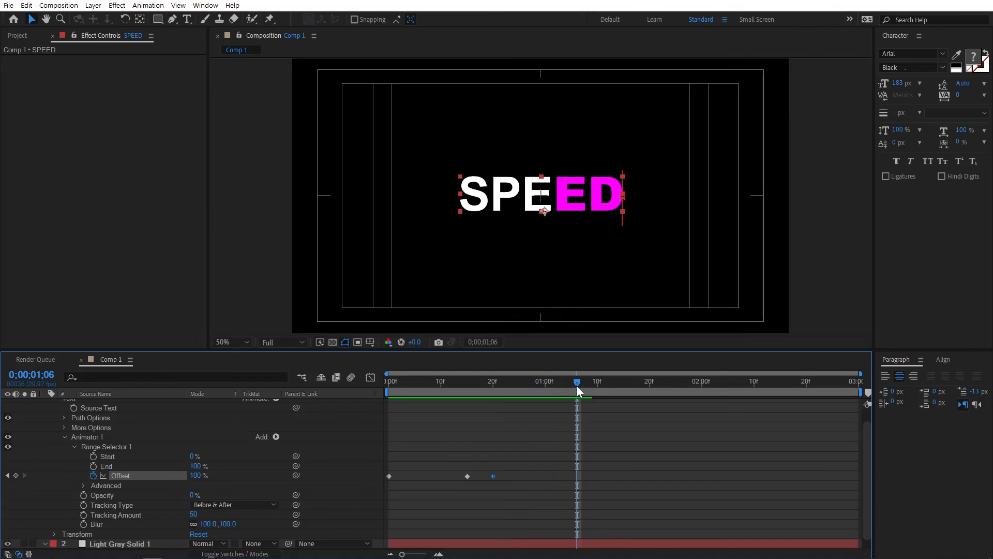
{"action": "left_click_drag", "start_coordinate": [197, 479], "coordinate": [45, 476]}
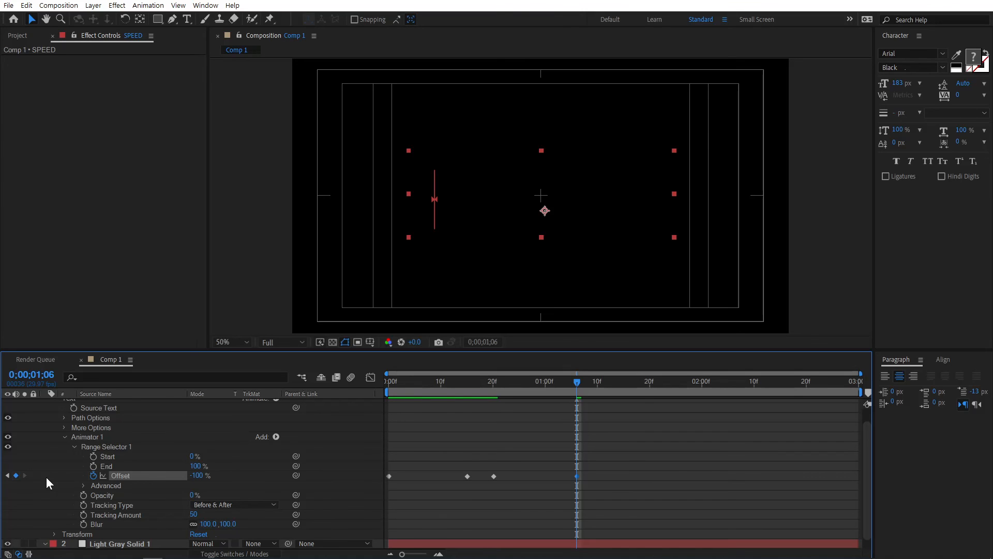
{"action": "key", "text": "space"}
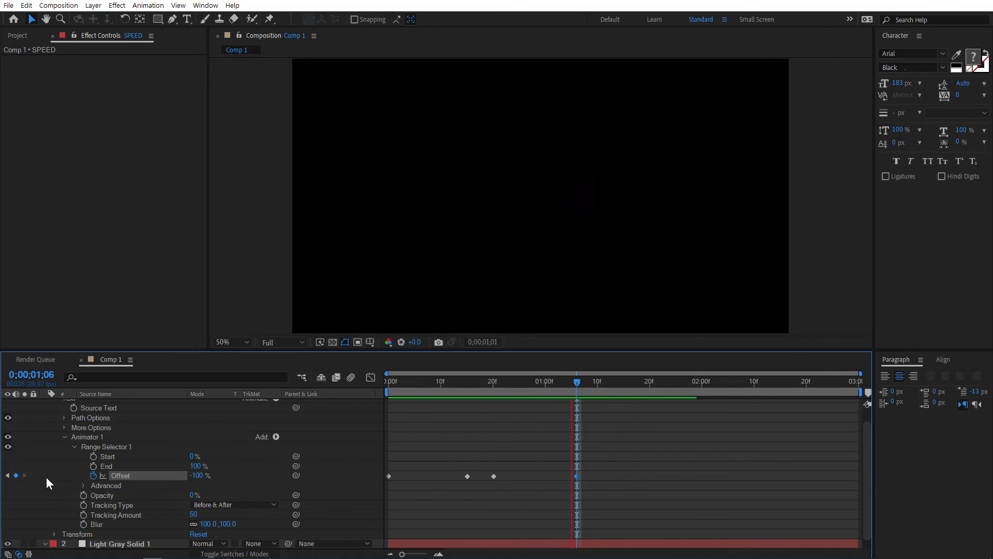
- Check the text's fade-out around 0;00;01;01, move the last Offset keyframe to 0;00;02;00, and preview the animation
{"action": "left_click_drag", "start_coordinate": [495, 384], "coordinate": [551, 385]}
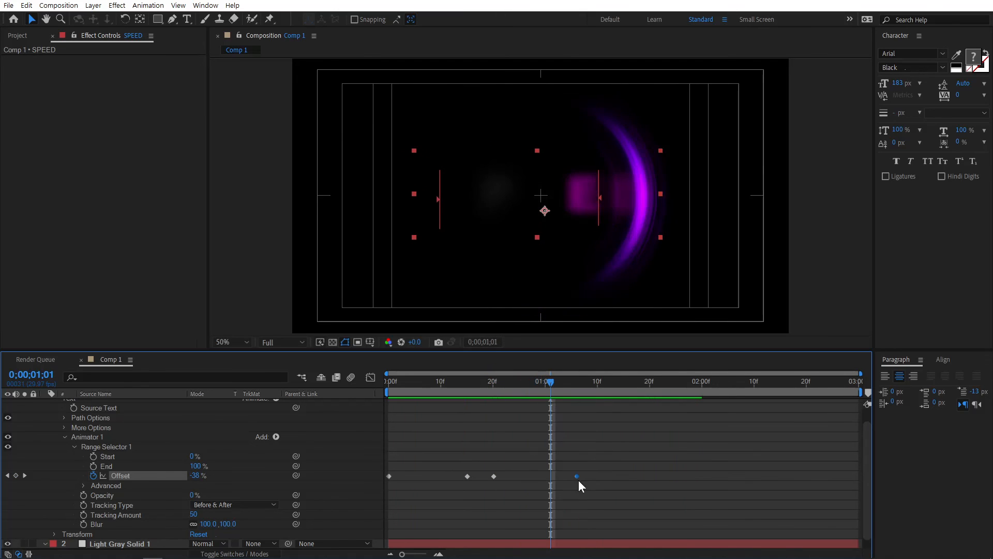
{"action": "left_click_drag", "start_coordinate": [576, 475], "coordinate": [702, 476]}
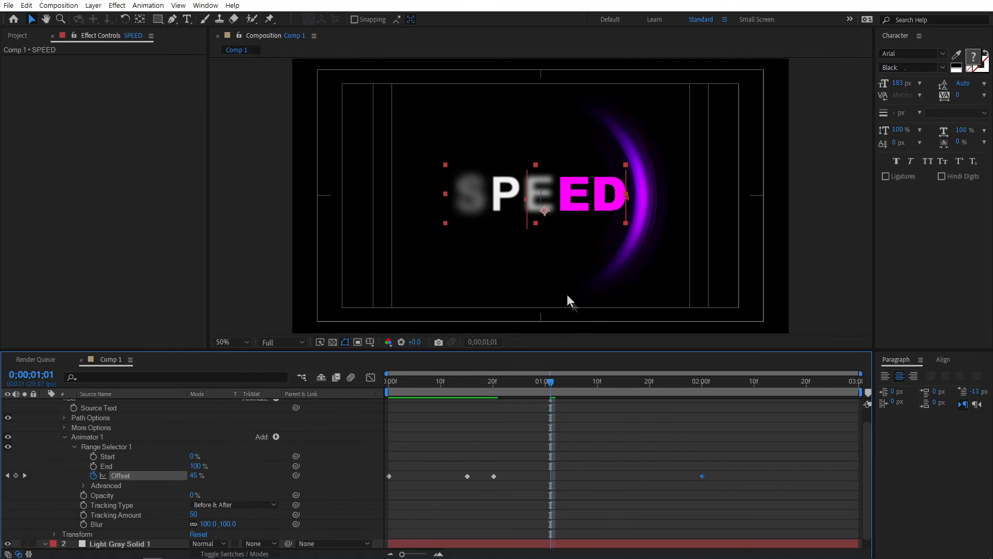
{"action": "key", "text": "space"}
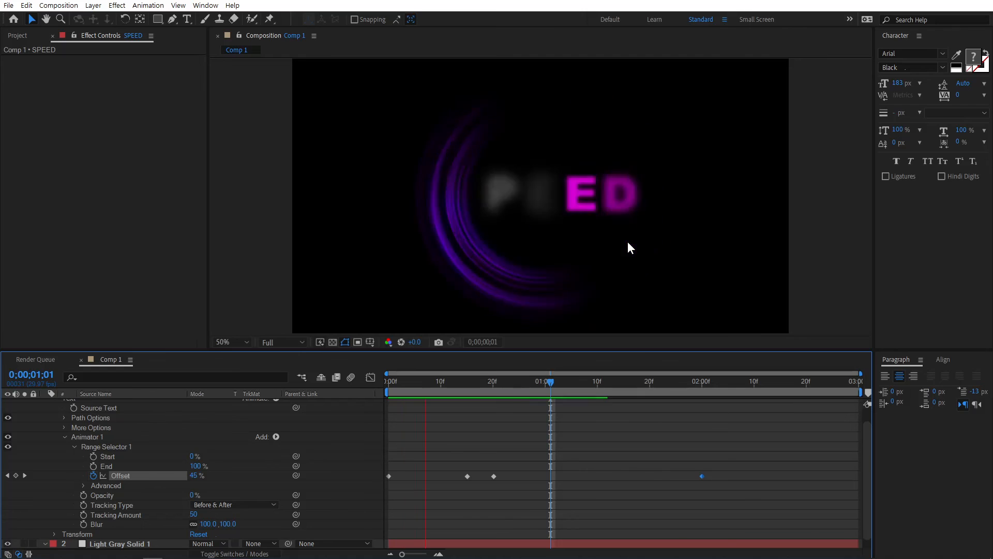